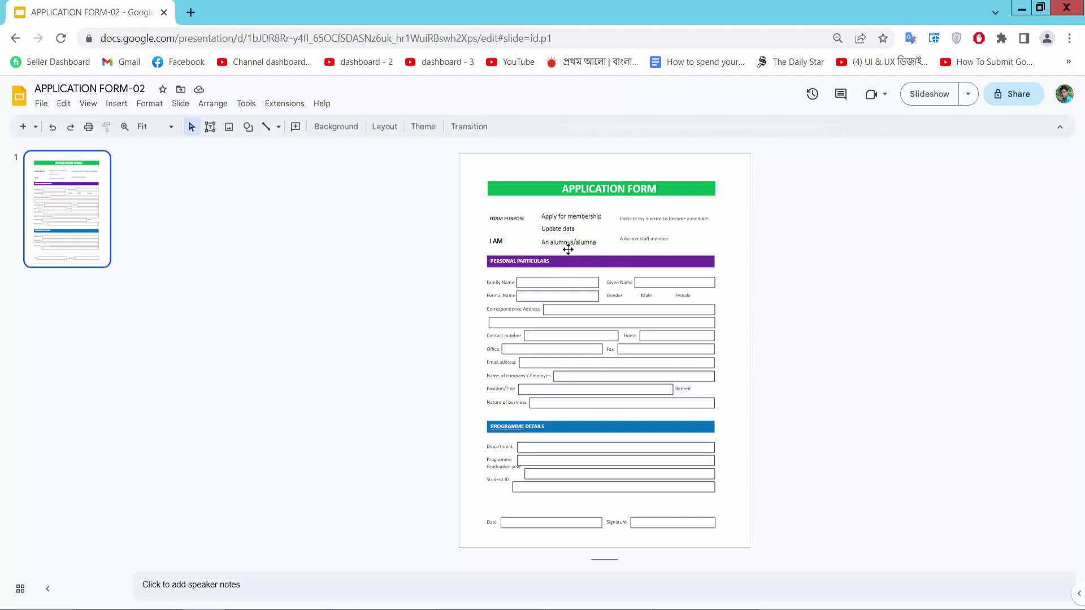
Step: Download the APPLICATION FORM-02 presentation as a PDF document
left_click(42, 104)
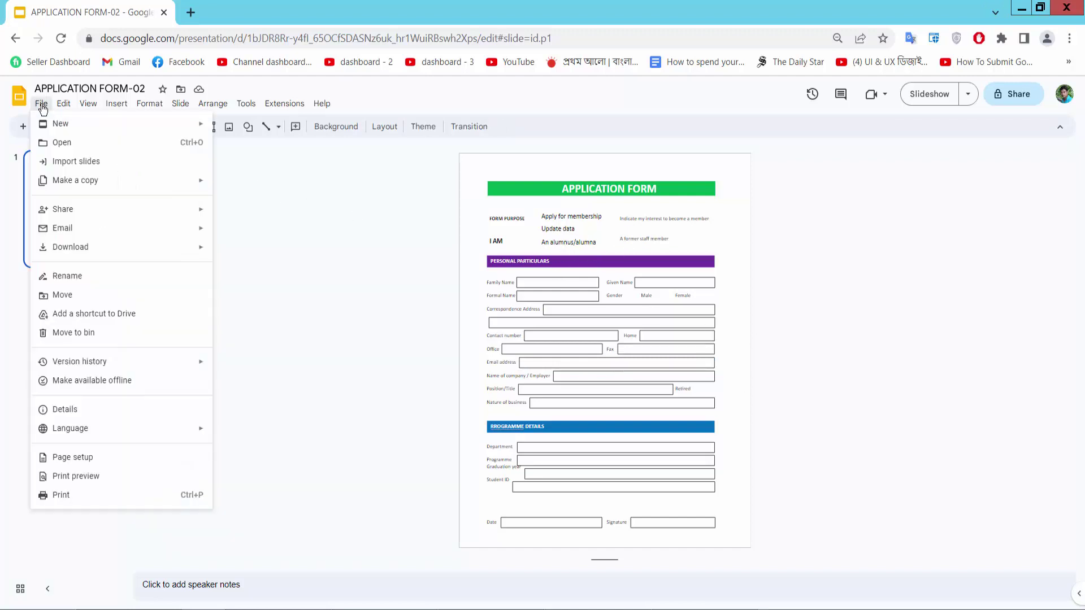
mouse_move(150, 249)
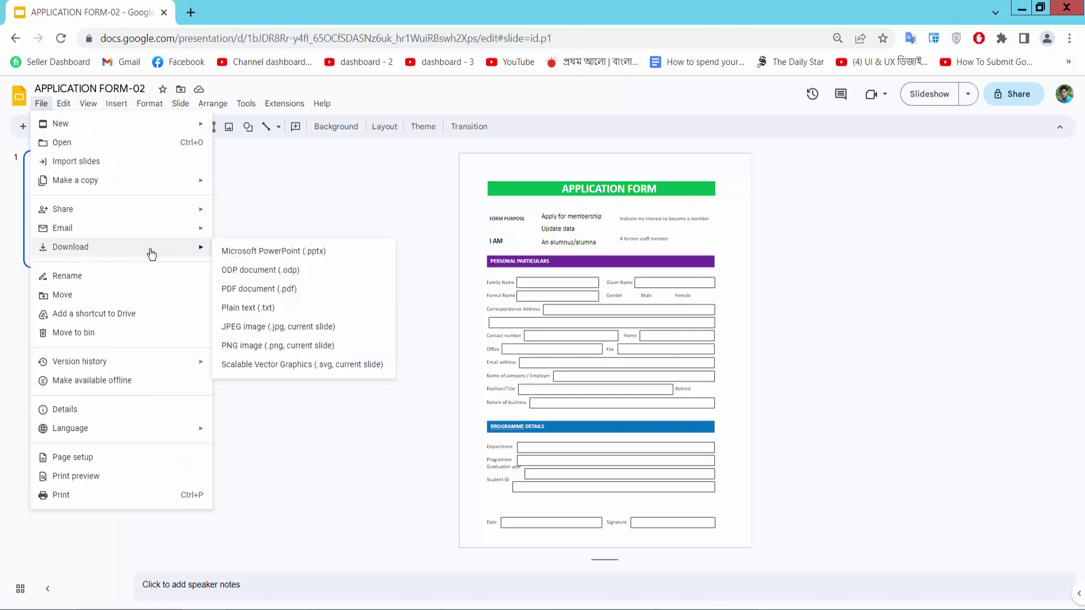
left_click(279, 289)
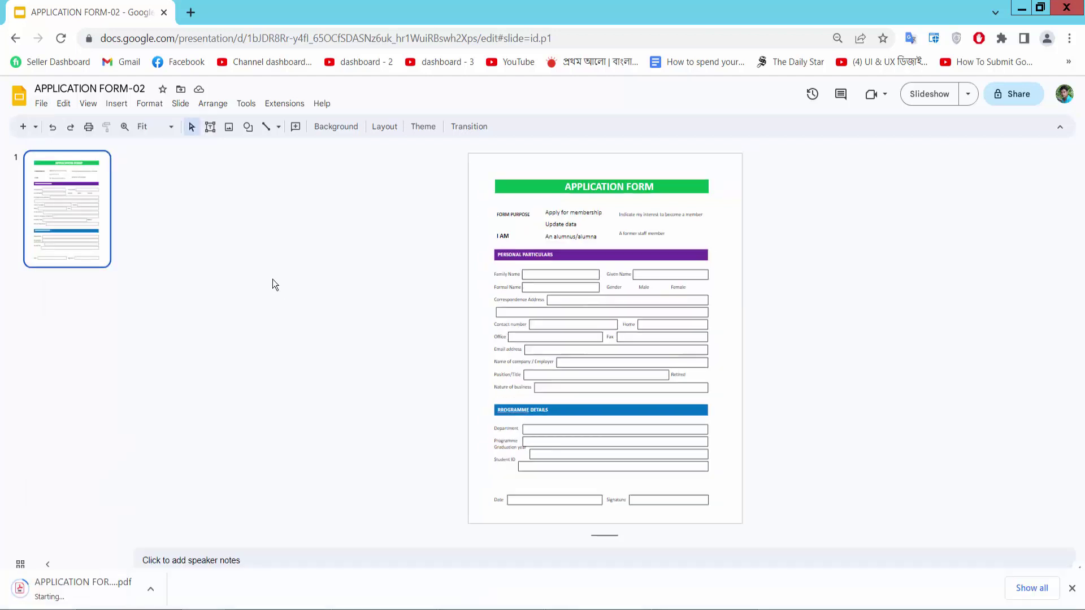
Step: Locate the downloaded APPLICATION FORM-02.pdf in its folder and open it with Adobe Acrobat DC
left_click(1029, 590)
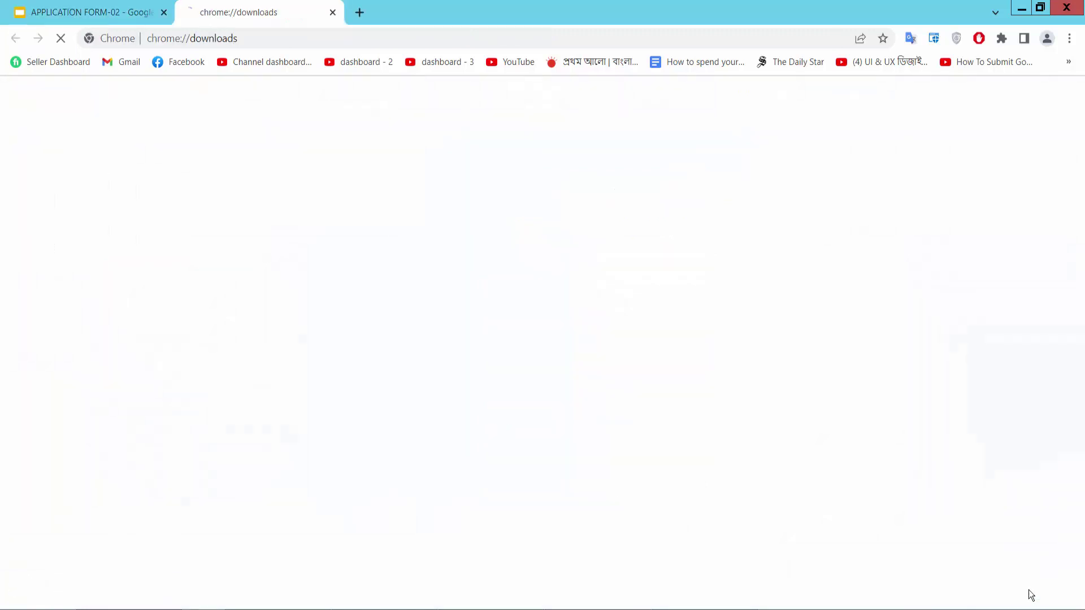
left_click(401, 237)
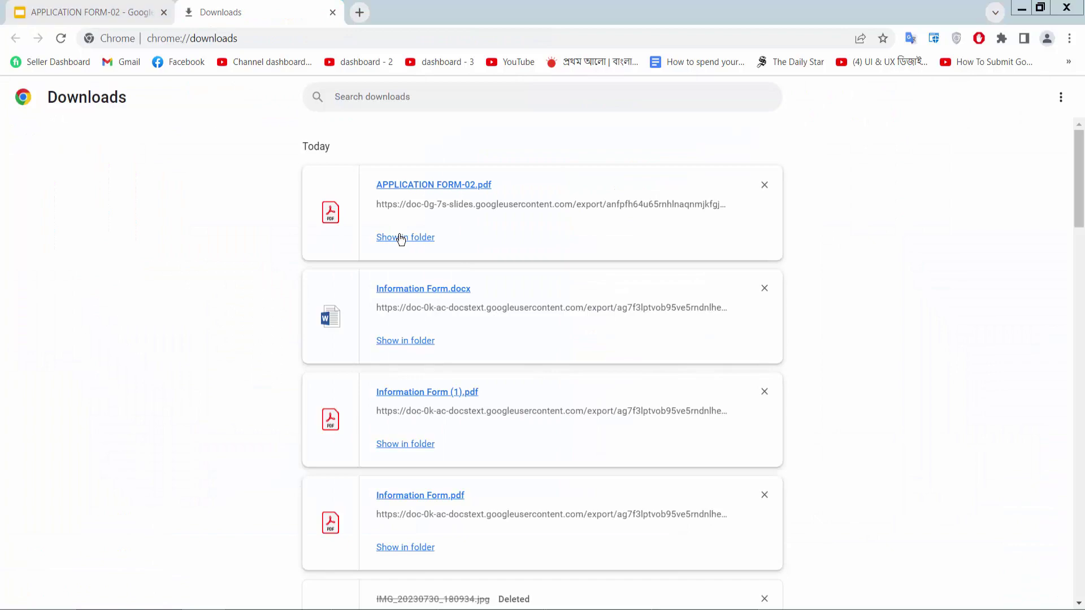
right_click(431, 283)
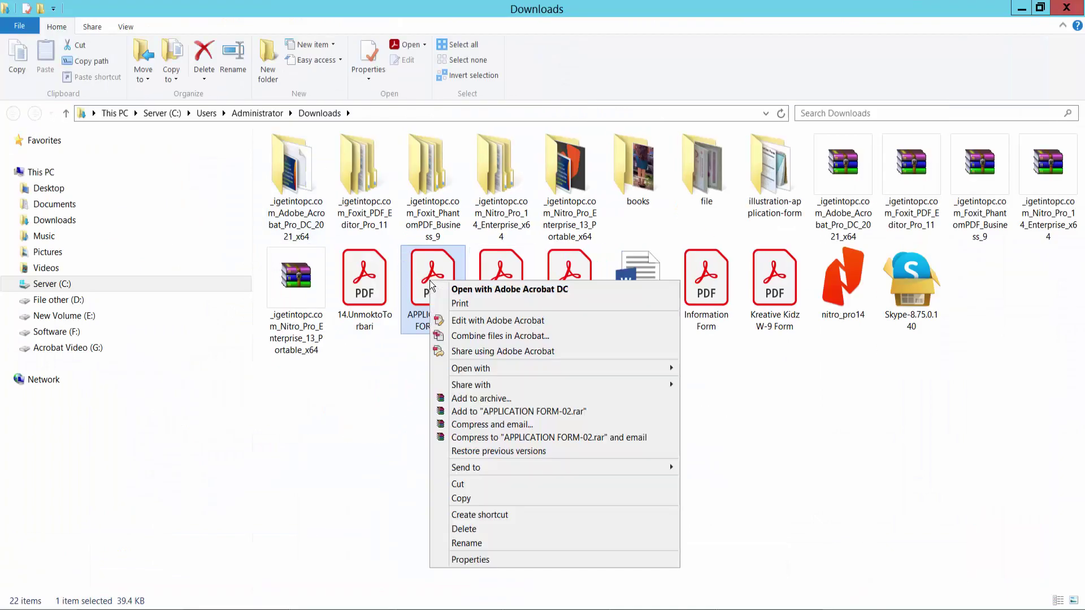
left_click(540, 292)
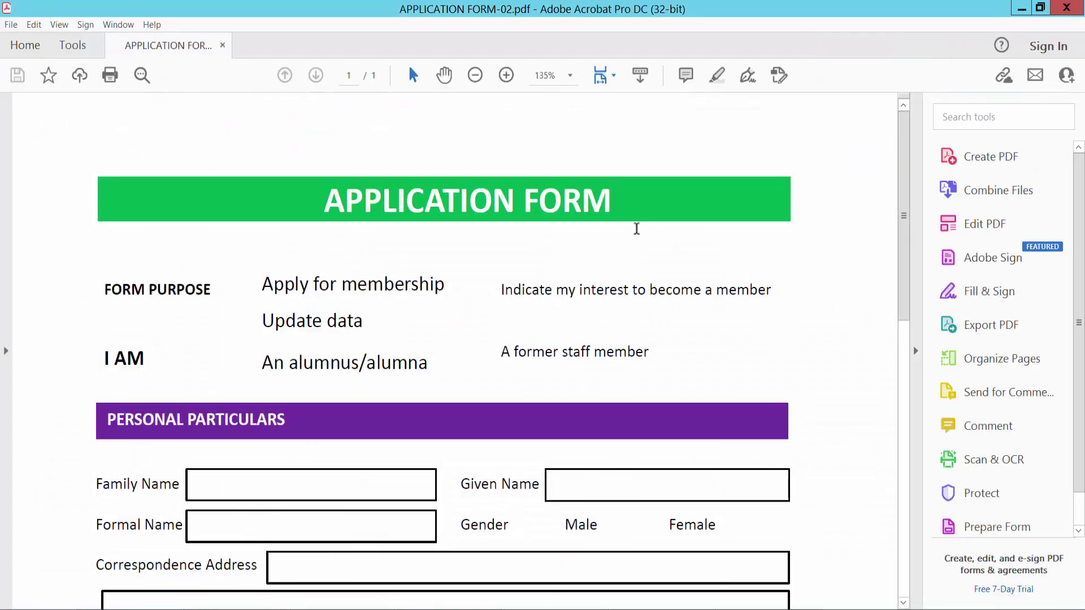
scroll(647, 226, "down", 4, "ctrl")
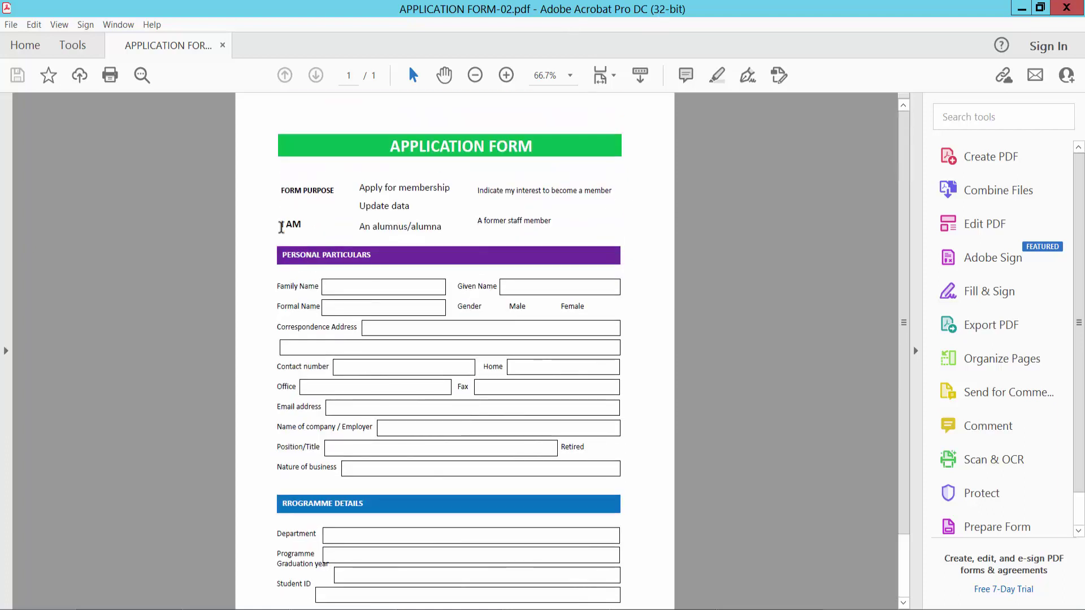
Step: Start the Prepare Form tool on APPLICATION FORM-02.pdf and dismiss the field detection message
left_click(70, 50)
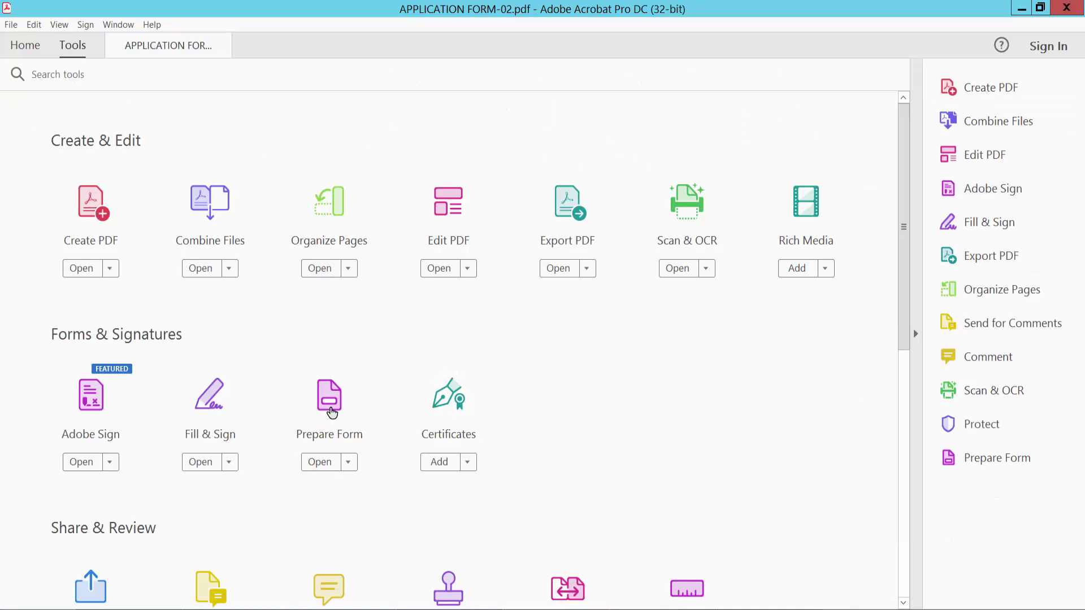
left_click(332, 412)
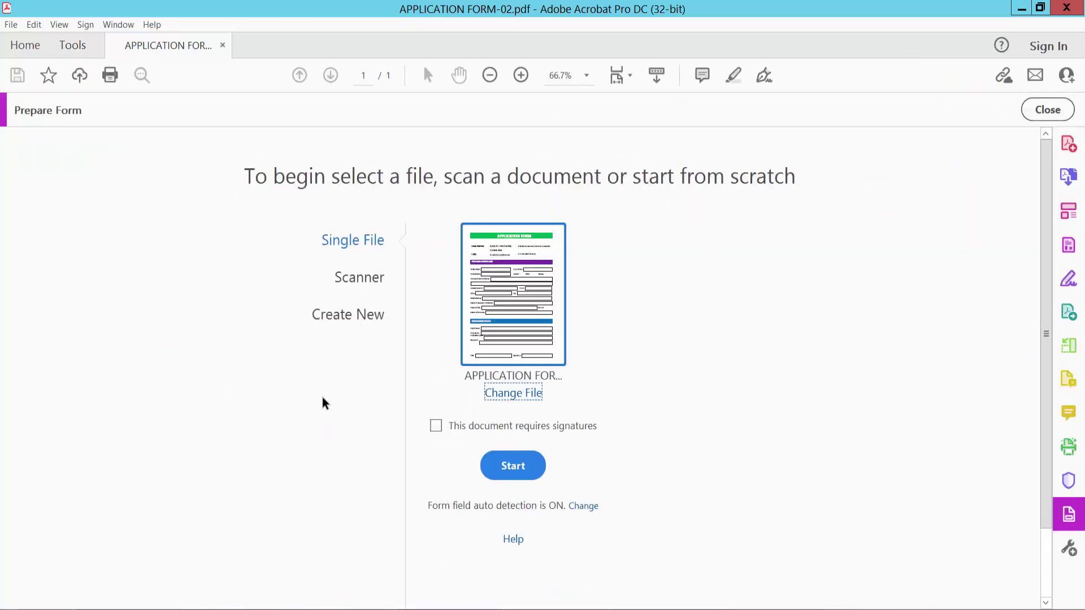
left_click(514, 465)
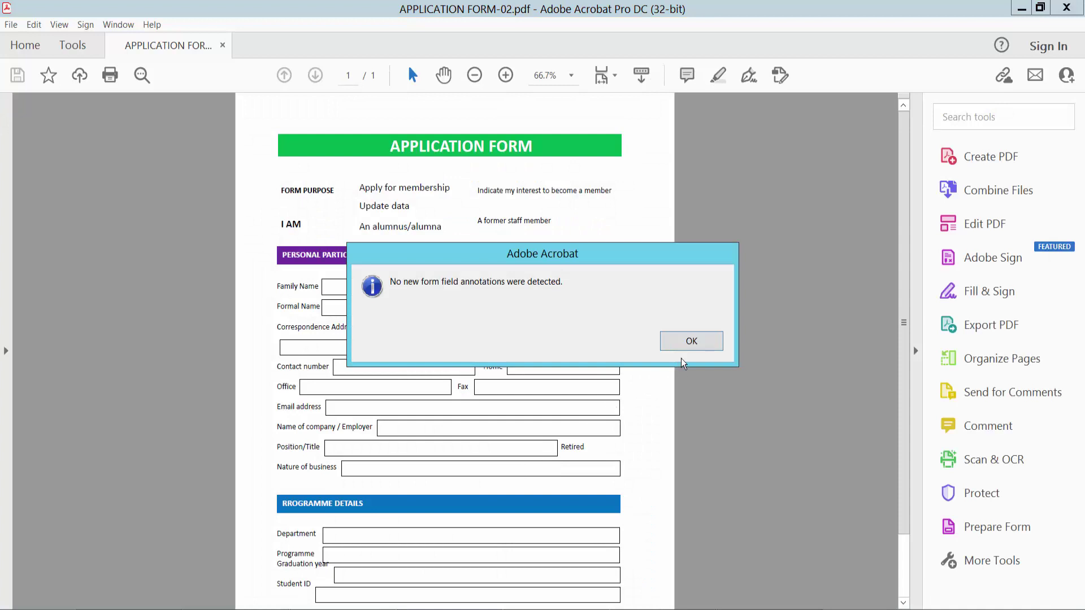
left_click(687, 344)
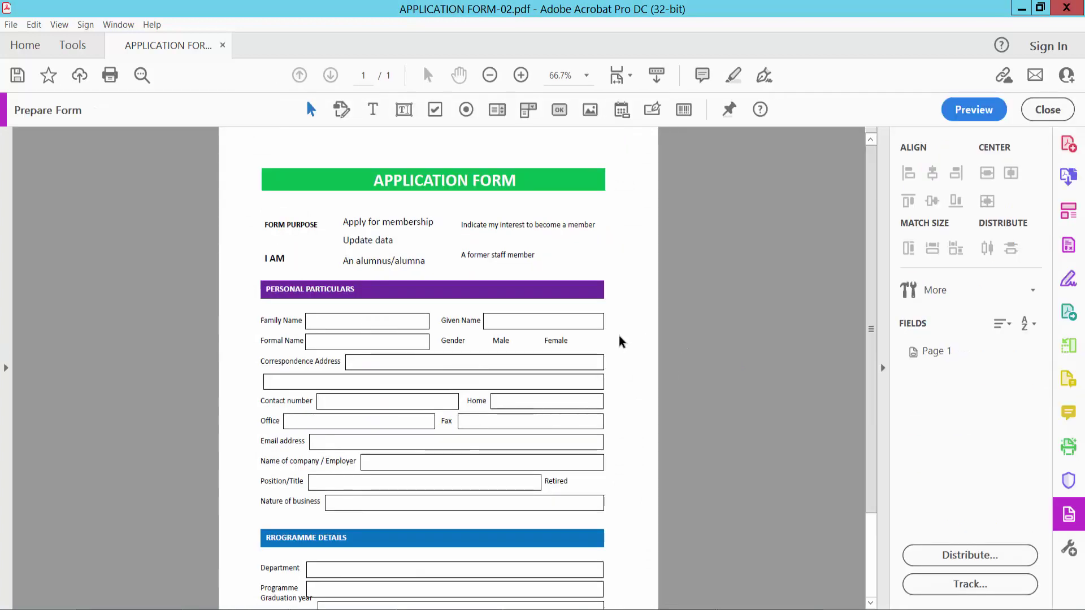
Step: Add a text field covering the Family Name box under Personal Particulars
scroll(537, 283, "down", 2)
scroll(543, 283, "up", 2)
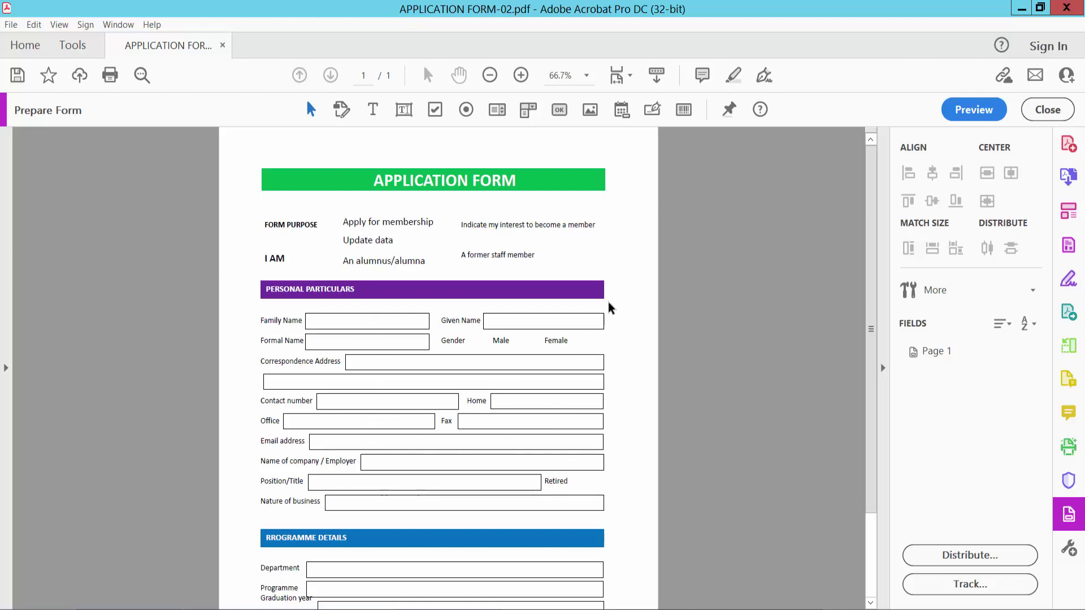
scroll(516, 181, "down", 1)
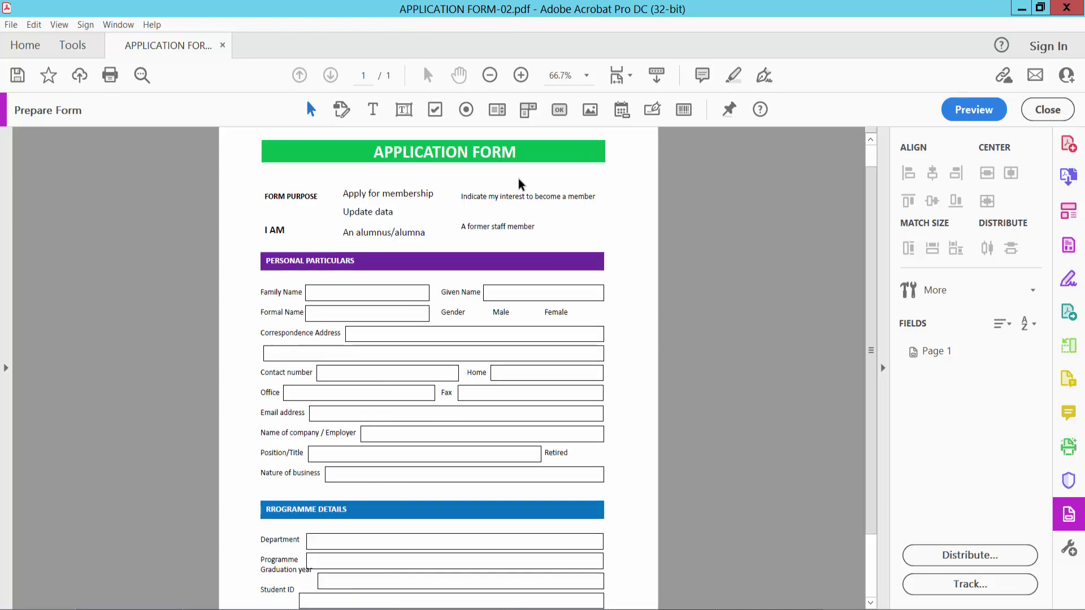
key("ctrl+1")
key("ctrl+equal")
scroll(565, 214, "down", 2)
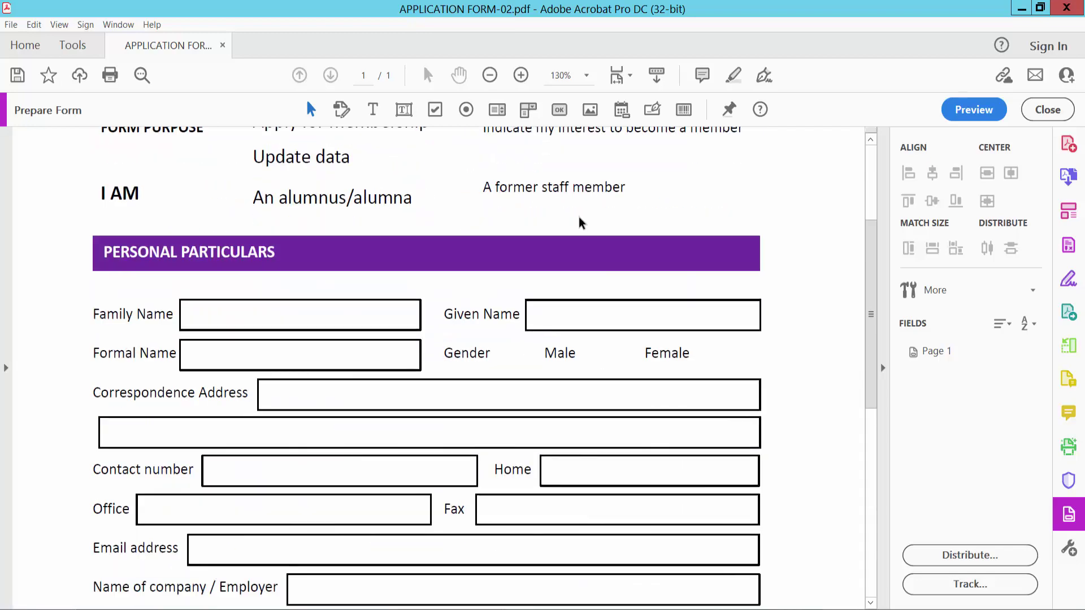
key("ctrl+equal")
scroll(576, 222, "down", 1)
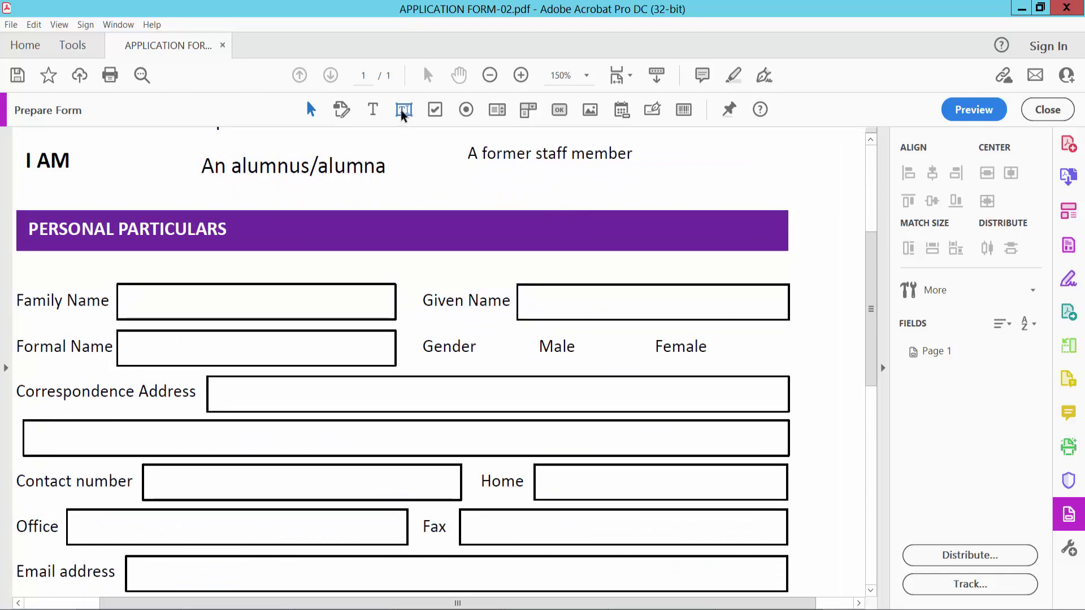
mouse_move(117, 284)
left_mouse_down()
mouse_move(363, 319)
mouse_move(118, 319)
mouse_move(396, 320)
left_mouse_up()
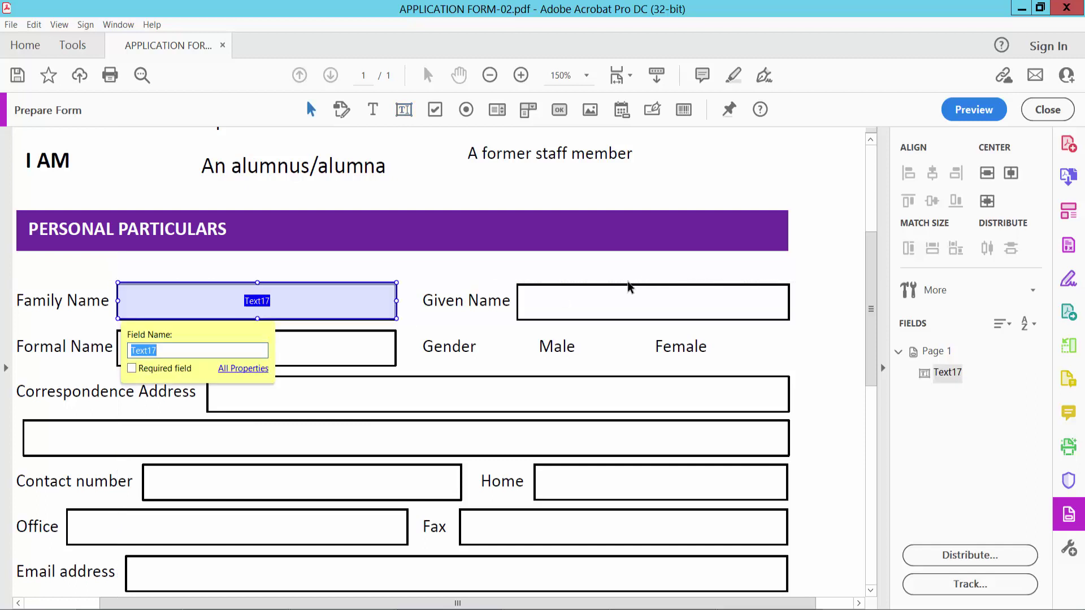
Step: Add text fields covering the Given Name and Formal Name boxes
left_click(404, 109)
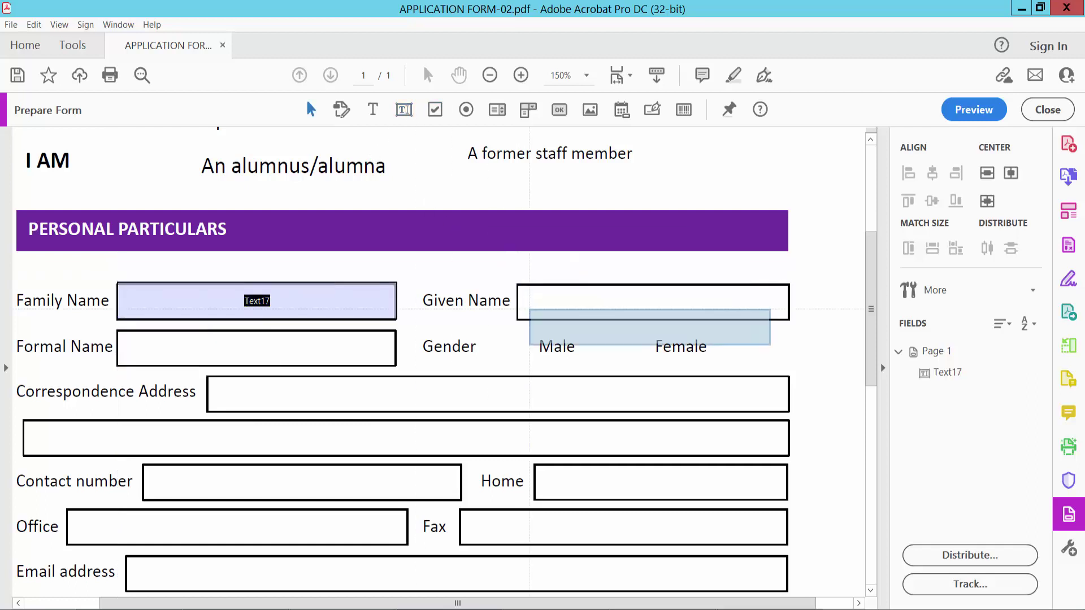
left_click_drag(517, 283, 789, 320)
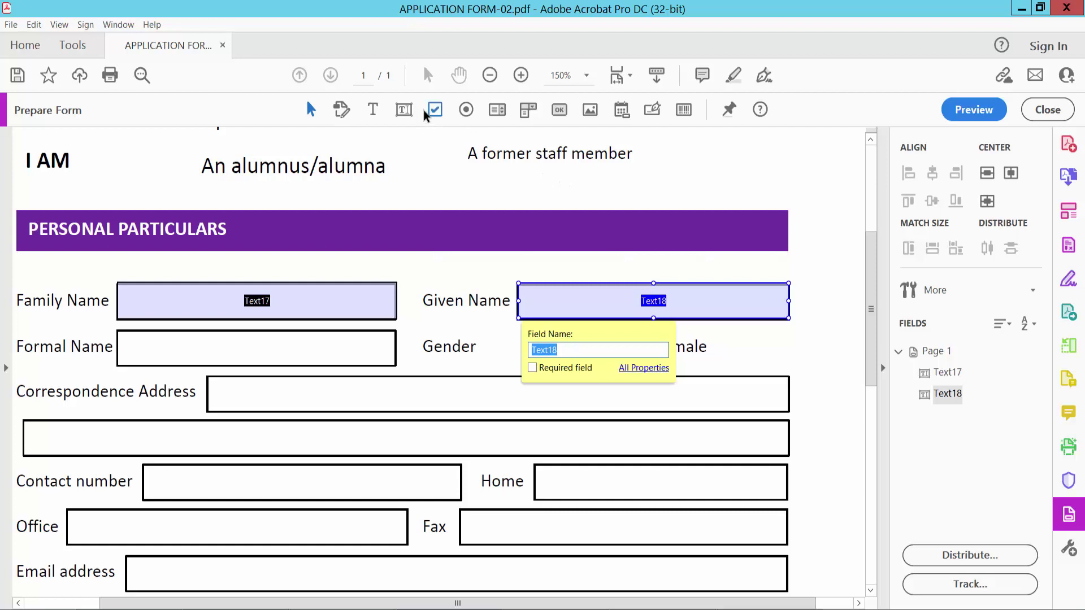
left_click(404, 110)
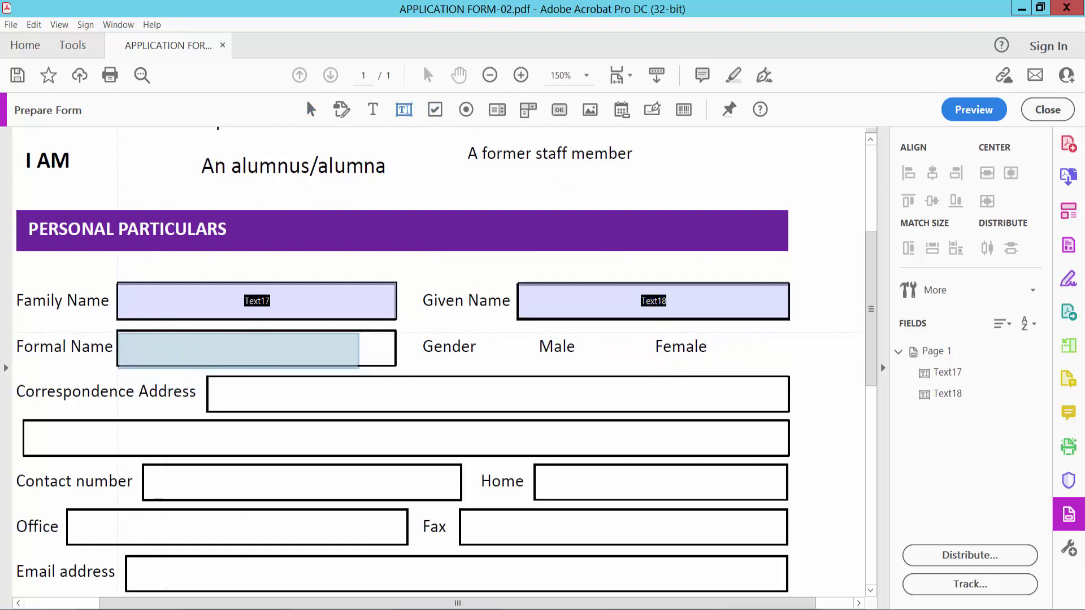
left_click_drag(118, 331, 395, 365)
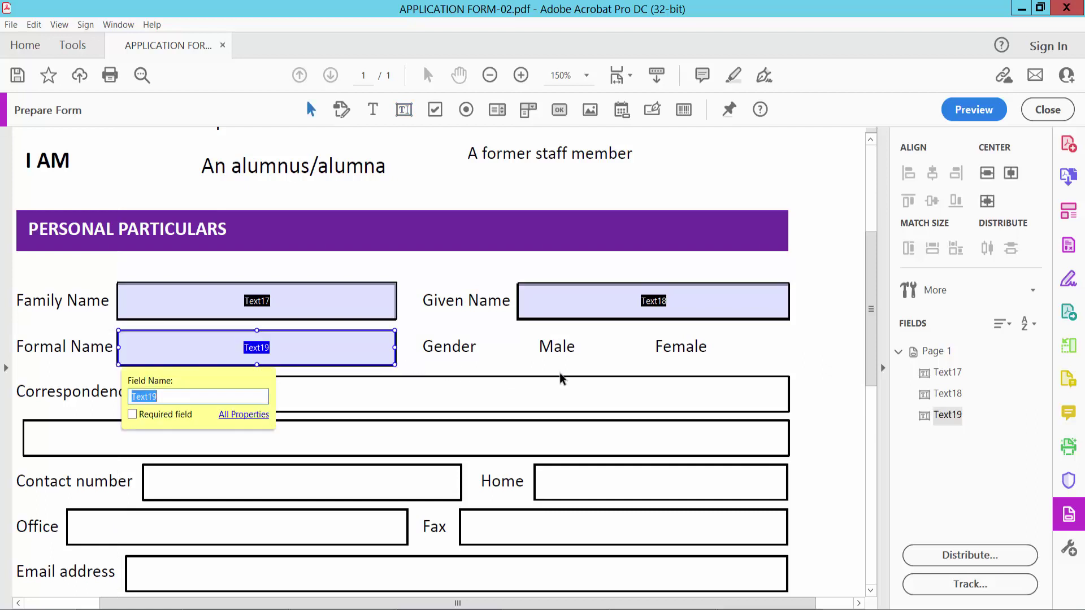
Step: Preview the form, fill Family Name with "sdfsdfas", Given Name with "dfdssds" and Formal Name with "dsadff", and return to editing
left_click(921, 137)
left_click(973, 109)
left_click(332, 307)
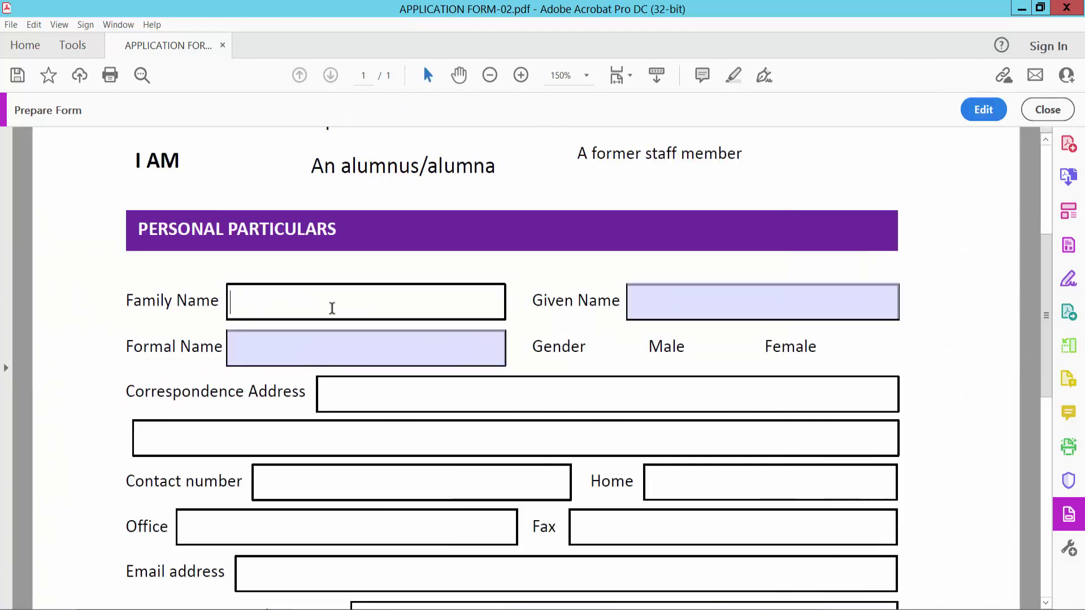
type("sdfsdfas")
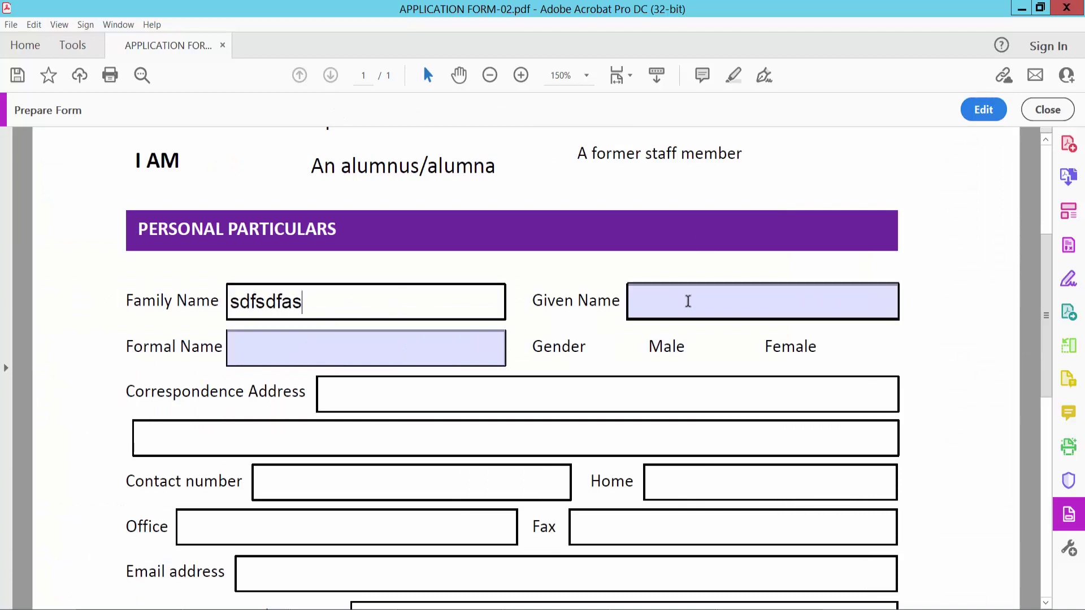
left_click(688, 302)
type("dfdssds")
left_click(428, 355)
type("dsadff")
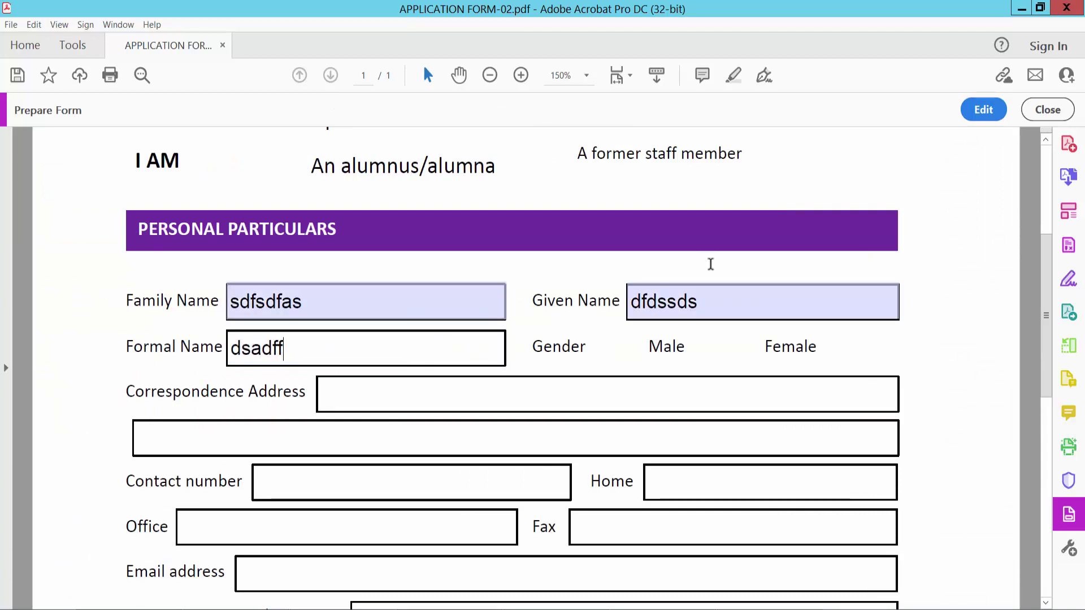
left_click(987, 113)
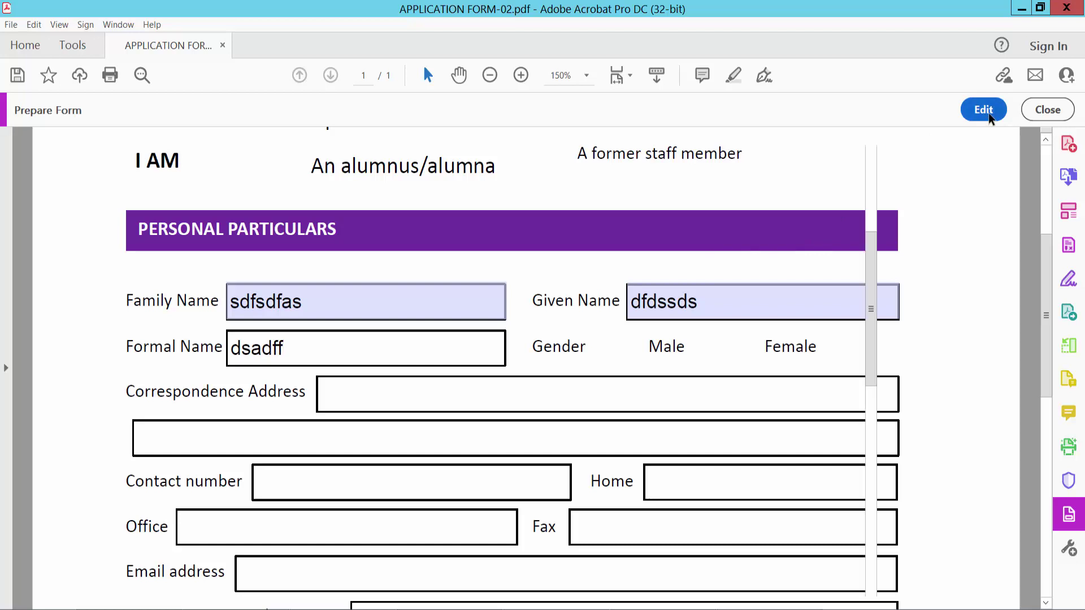
Step: Open the Family Name text field's properties and set its tooltip to "name", keeping the form field Visible
right_click(399, 303)
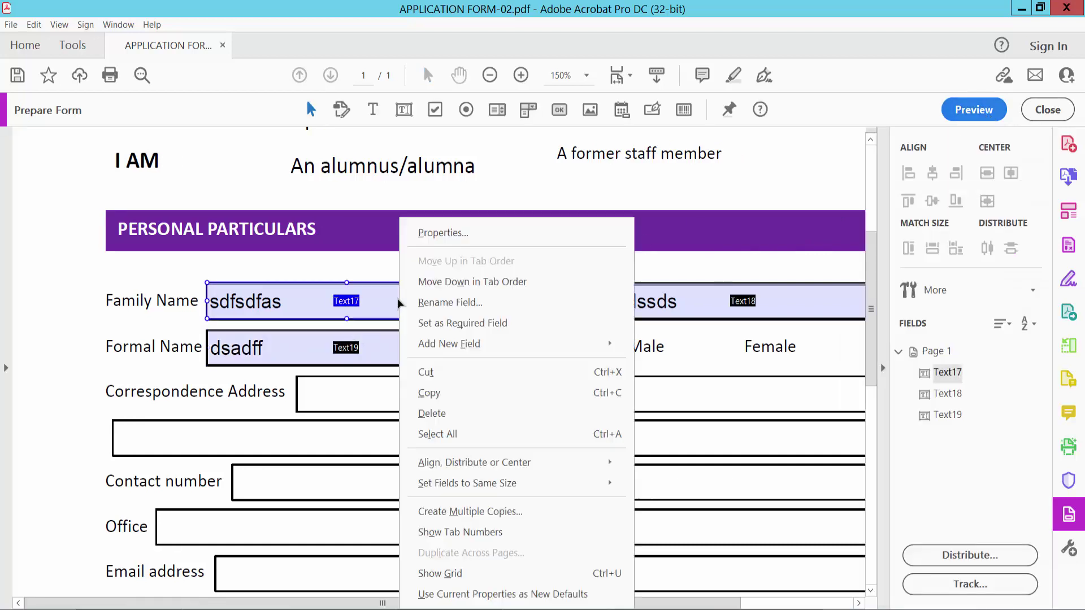
left_click(432, 230)
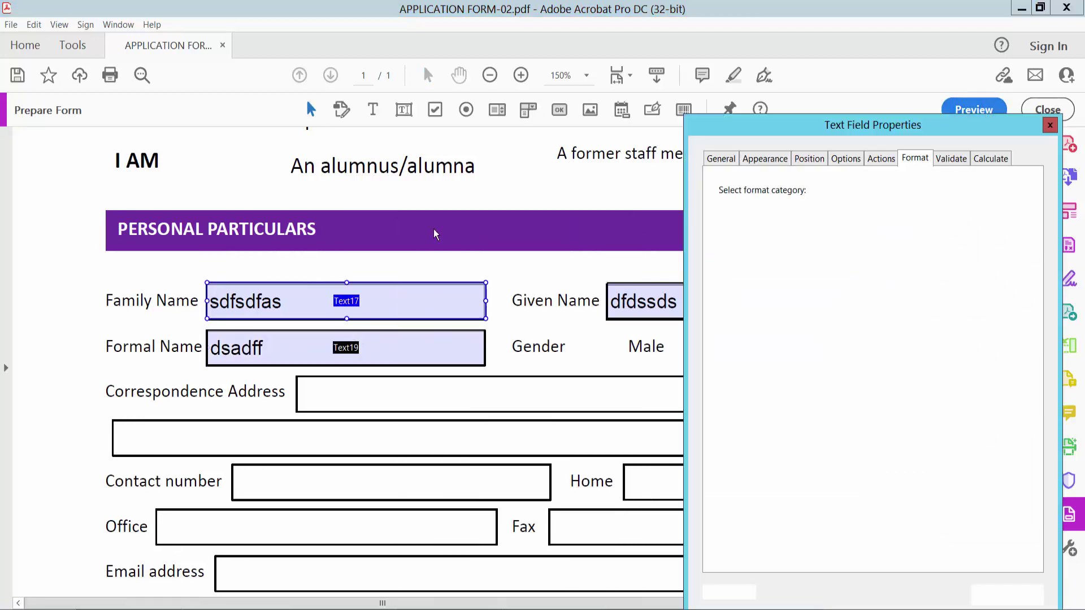
left_click(722, 158)
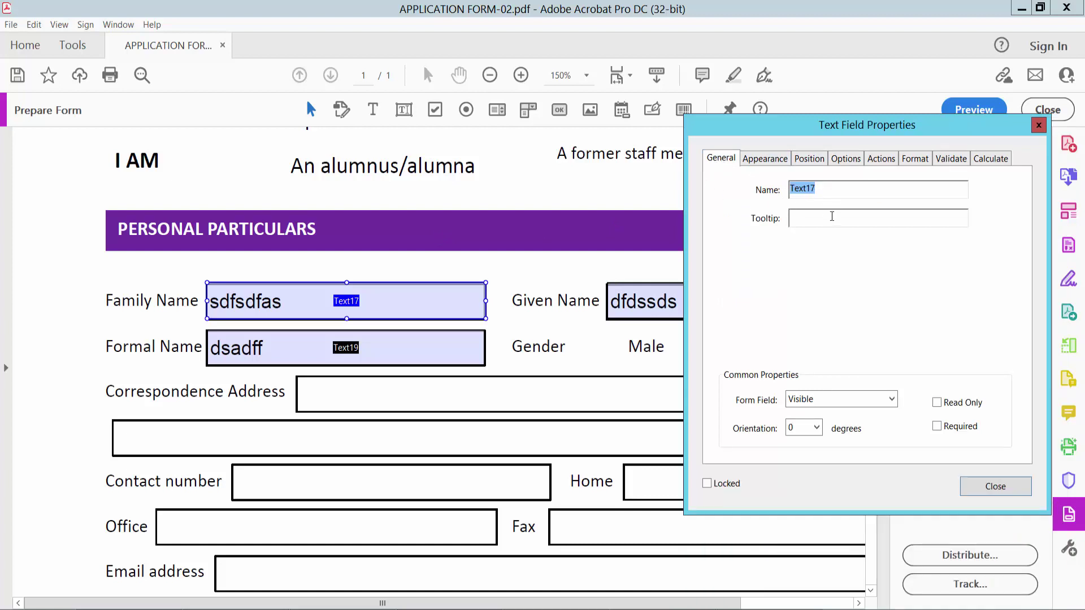
left_click(810, 220)
left_click(891, 401)
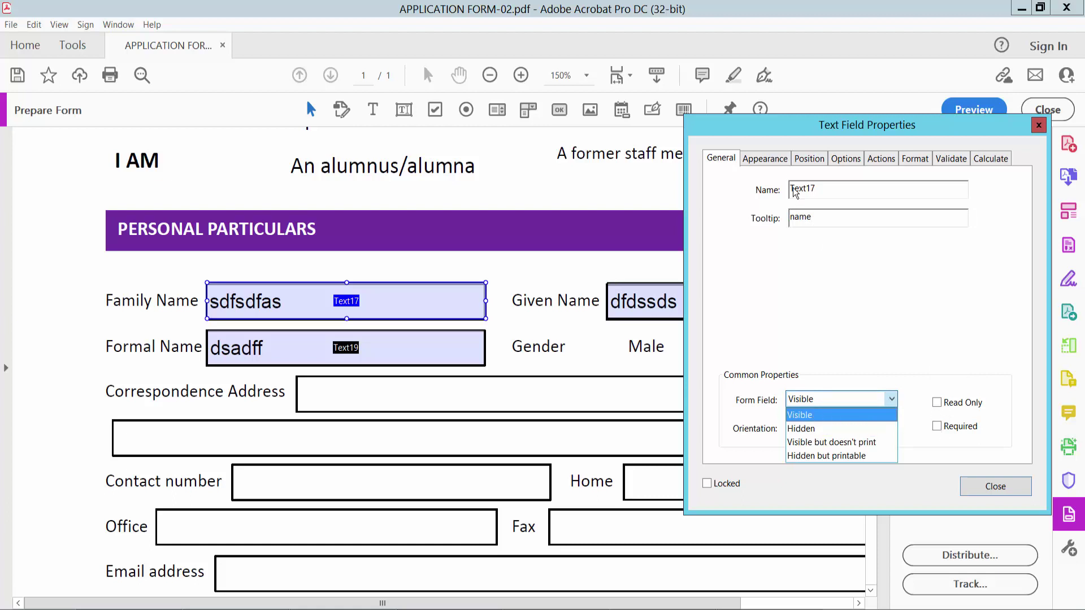
left_click(765, 159)
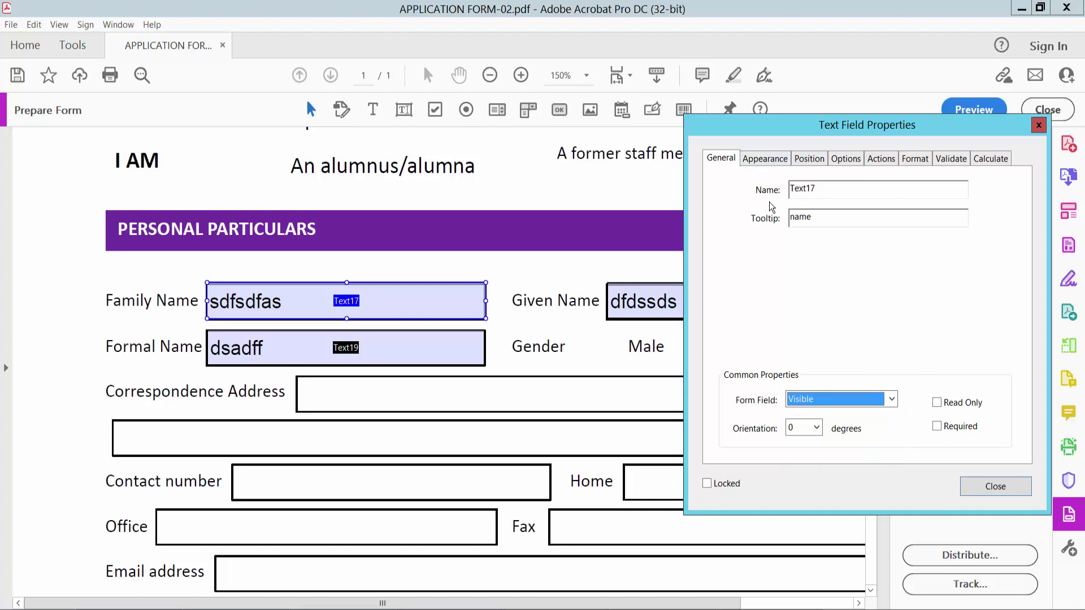
Step: Give the Family Name field a blue border with Thick line thickness
left_click(764, 159)
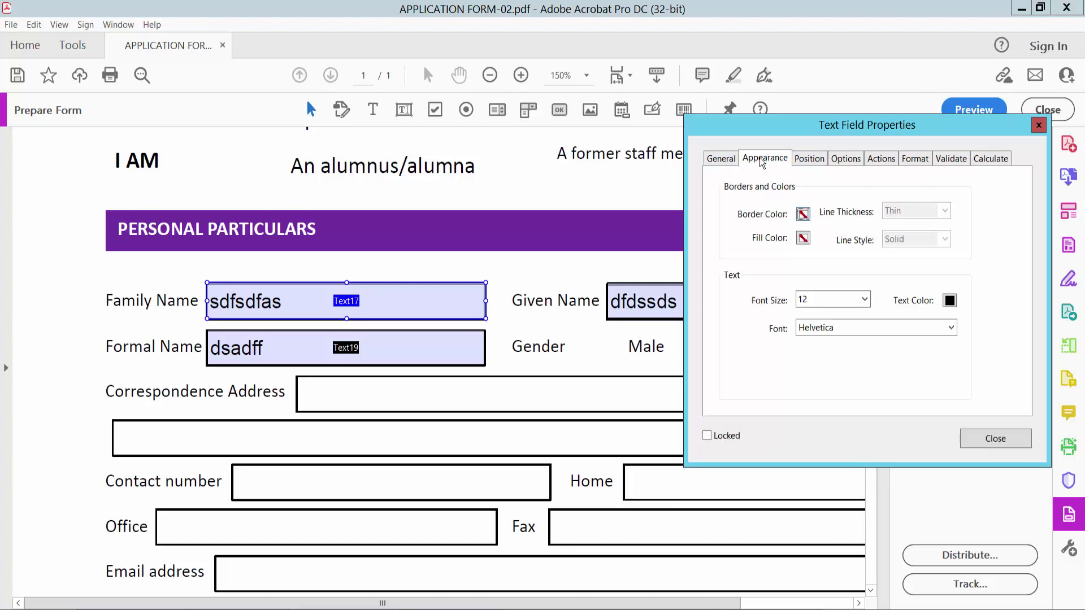
left_click(803, 214)
left_click(853, 245)
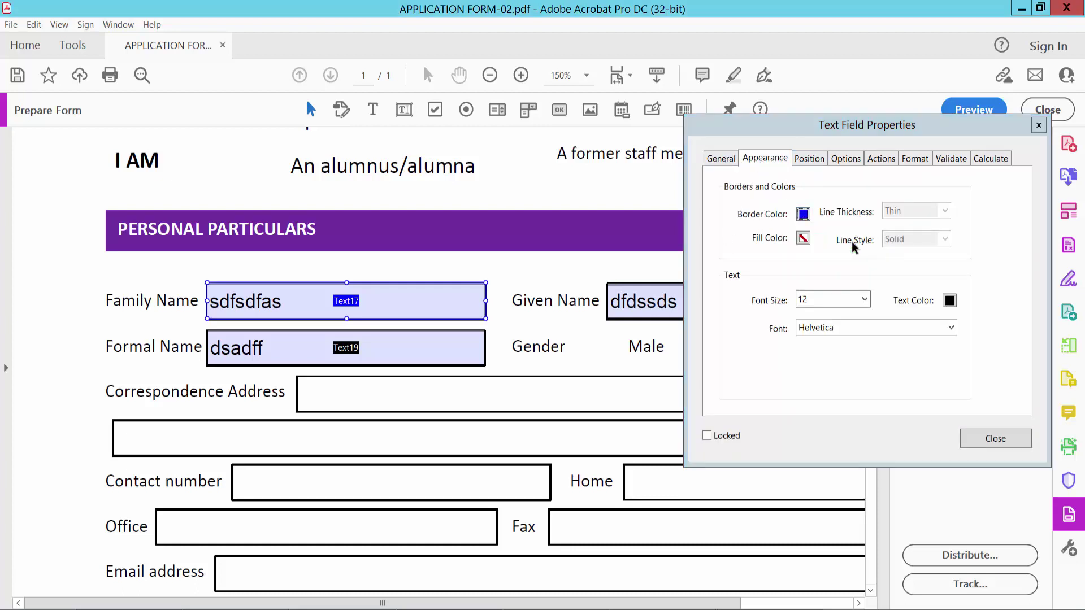
left_click(944, 211)
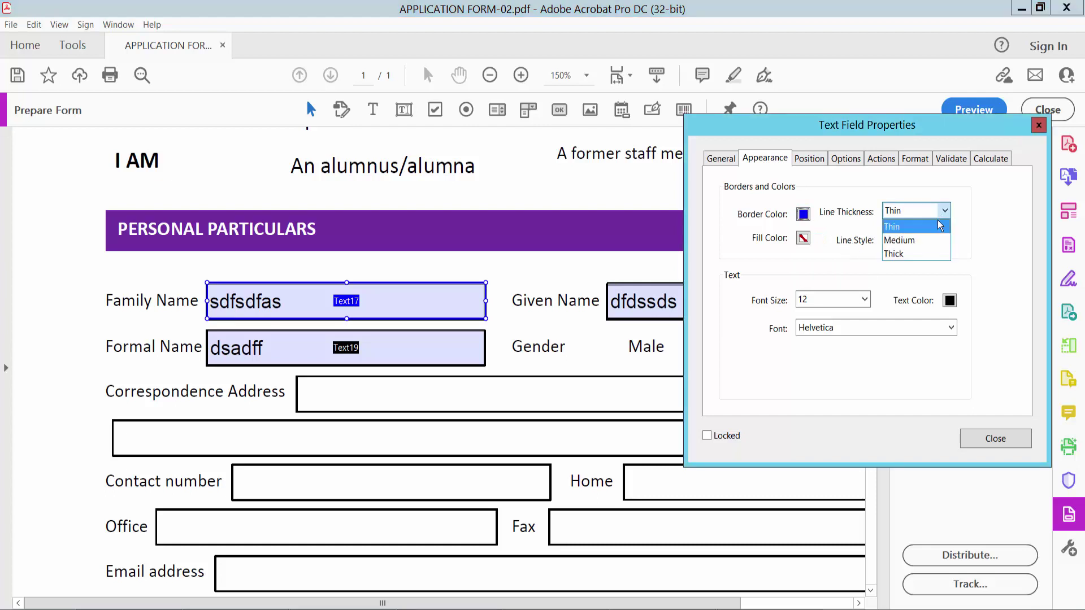
left_click(923, 255)
Step: Give the Family Name field a white fill and set its text to Auto font size in Times Bold
left_click(803, 238)
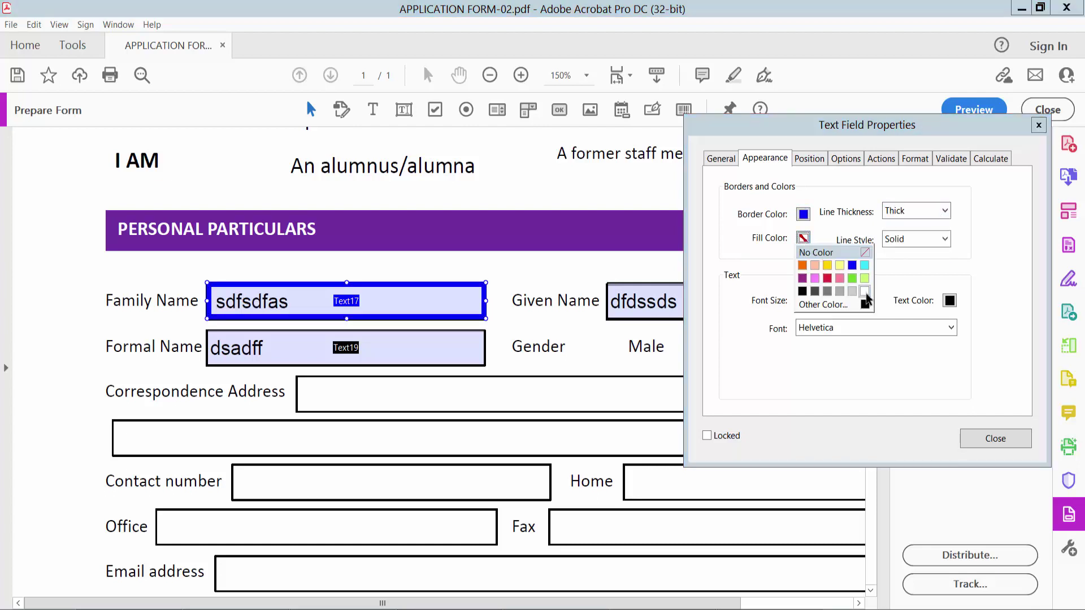
left_click(865, 291)
left_click(865, 300)
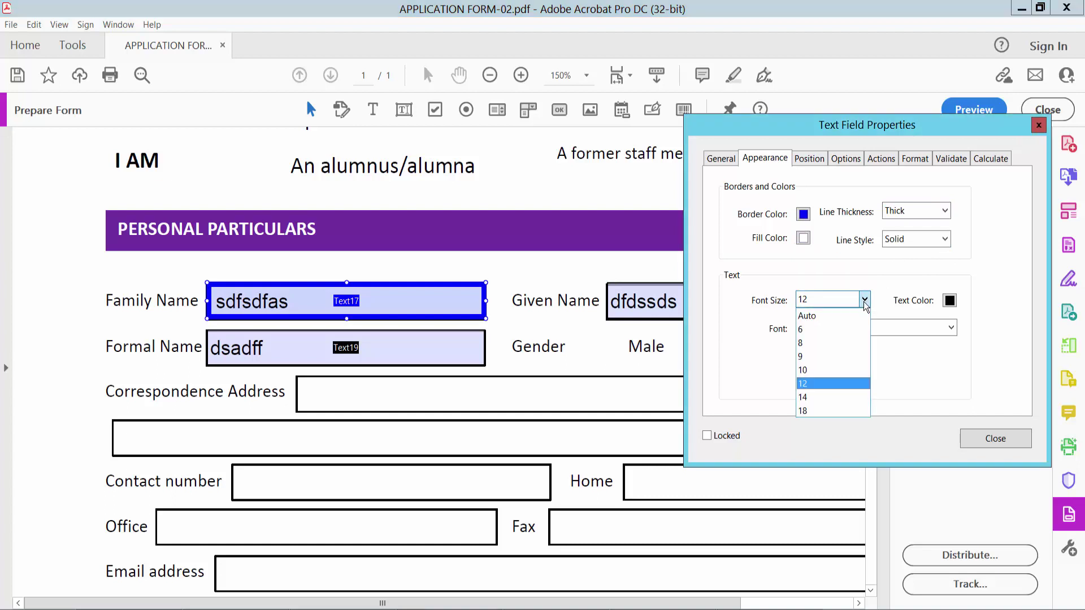
left_click(812, 317)
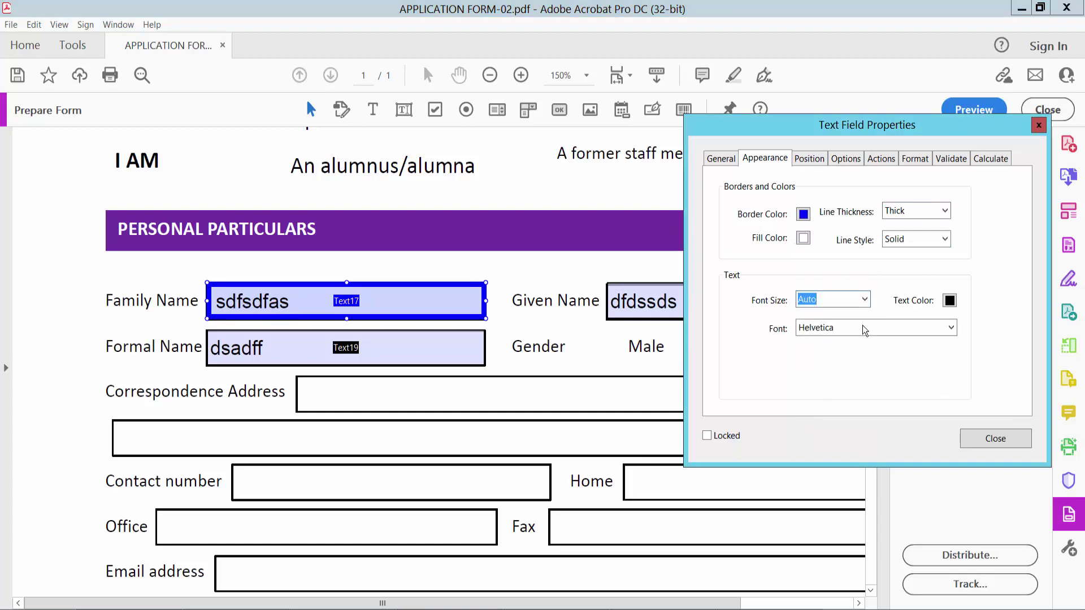
left_click(949, 301)
left_click(951, 303)
left_click(951, 329)
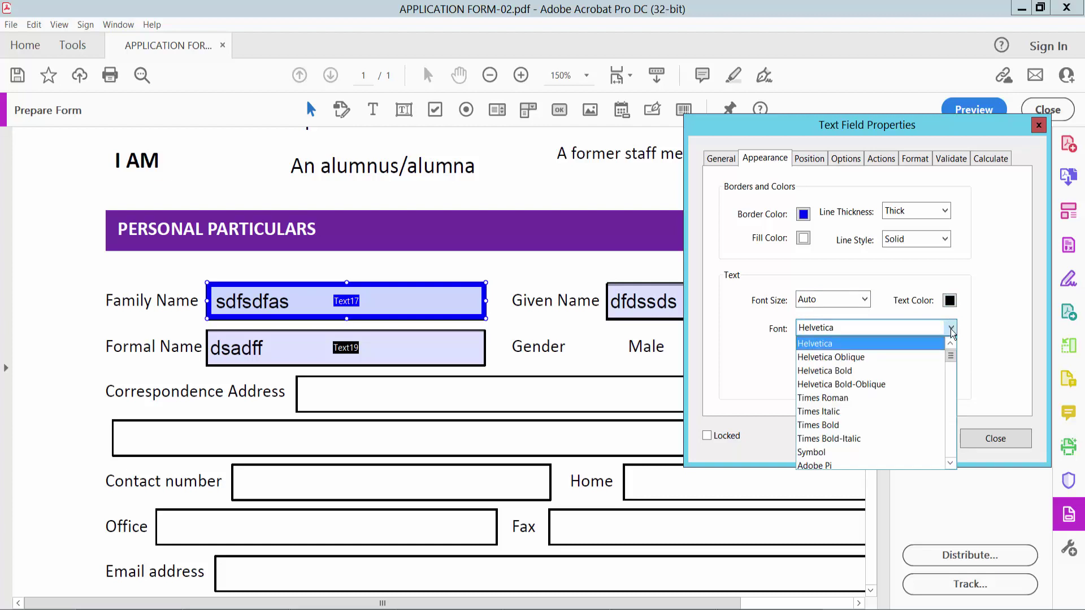
left_click(827, 431)
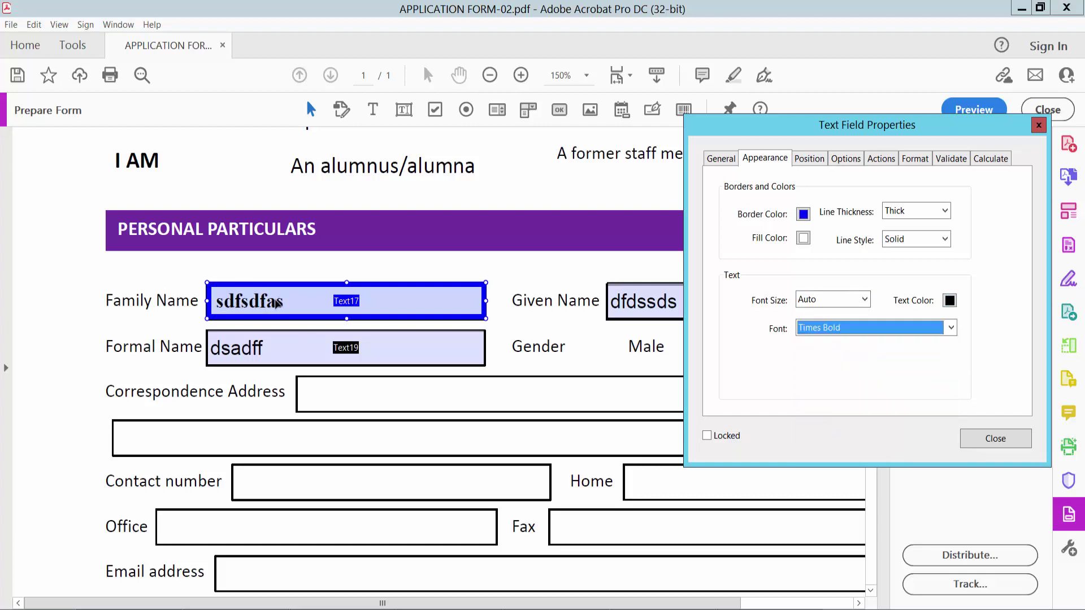
left_click(1003, 444)
Step: Preview the form to check the restyled Family Name field, and return to editing
left_click(970, 113)
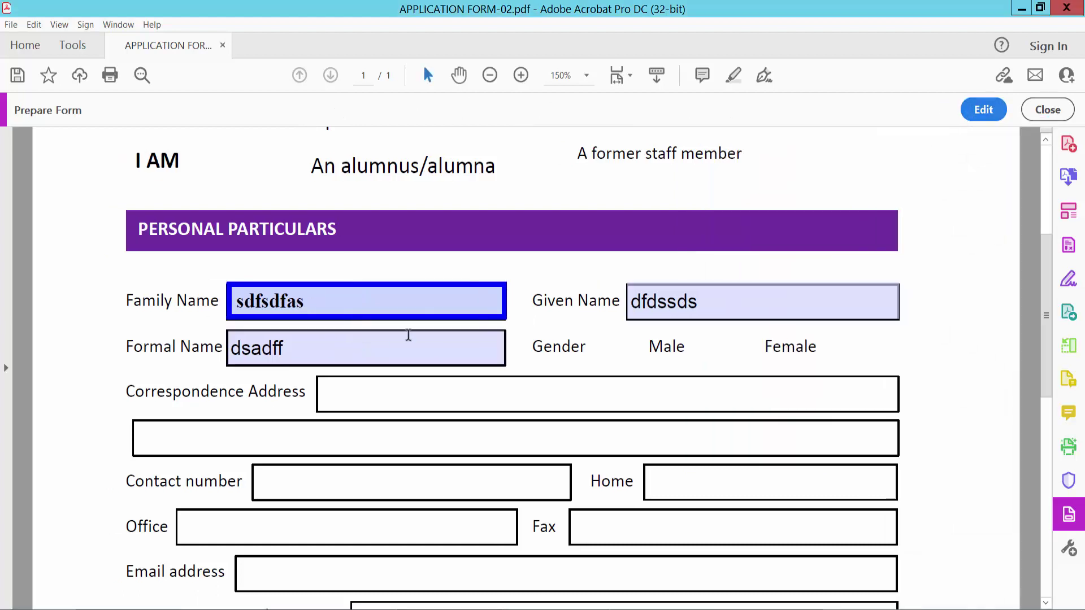
scroll(407, 336, "down", 2)
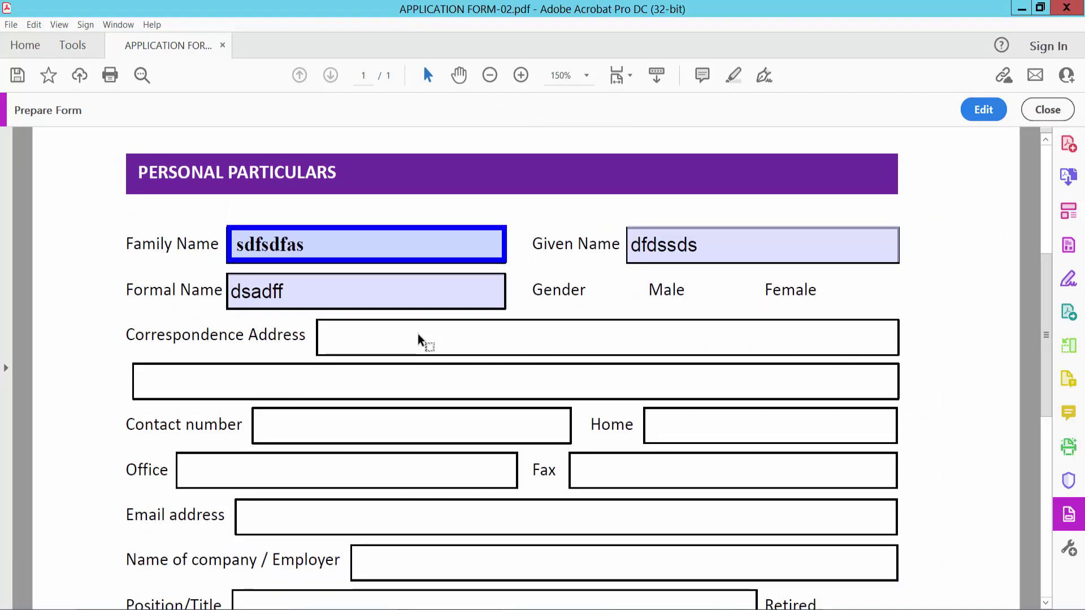
scroll(418, 334, "up", 1)
left_click(968, 109)
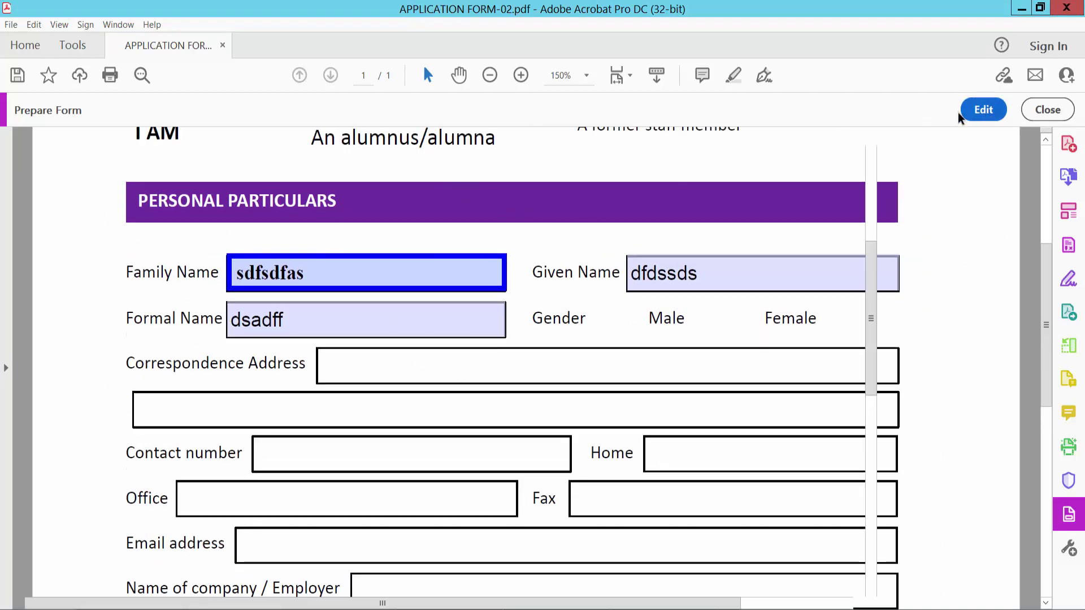
Step: Add text fields covering the Contact number box, the first Correspondence Address box and the Home box
left_click(405, 110)
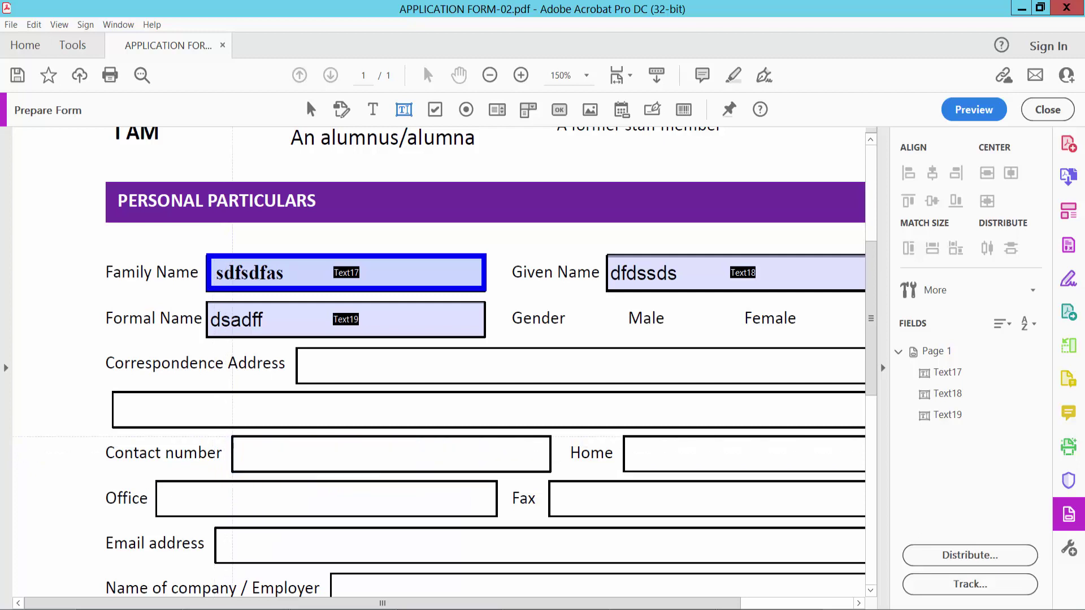
left_click_drag(232, 438, 551, 471)
key("ctrl+1")
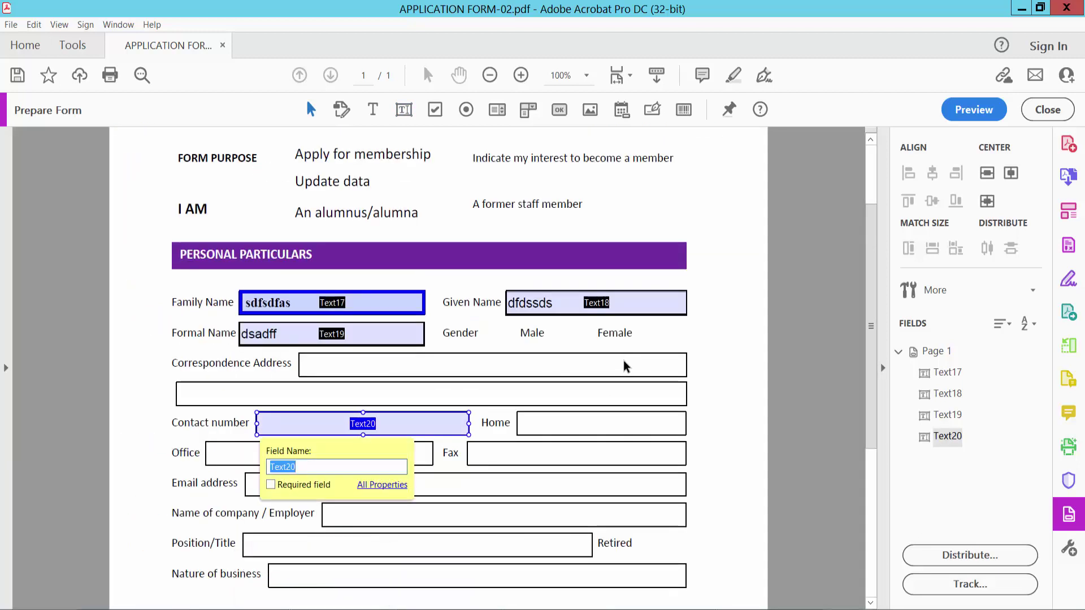
left_click(404, 109)
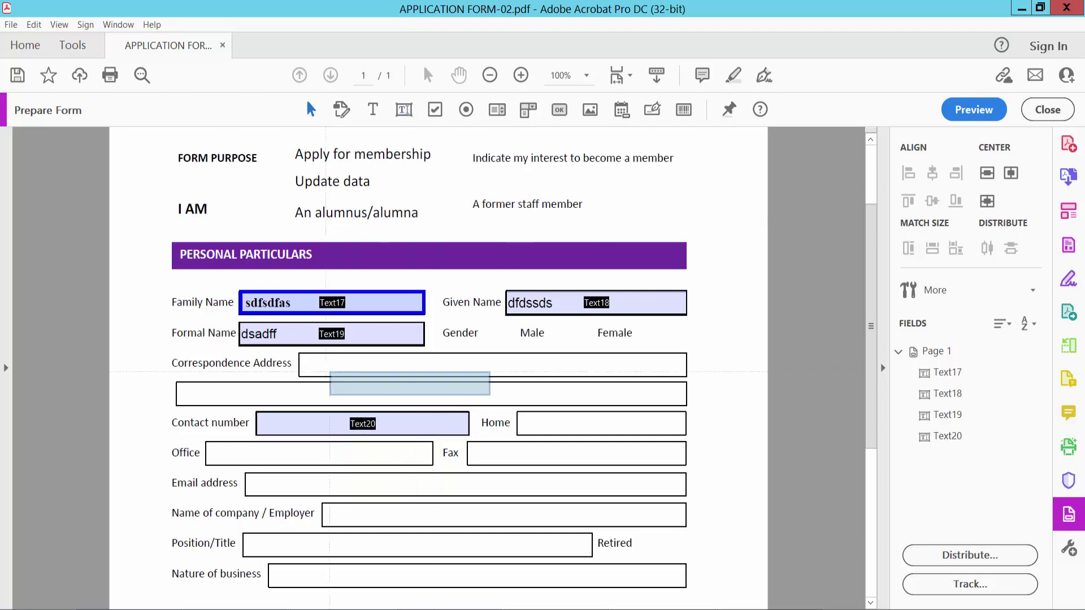
left_click_drag(299, 353, 687, 377)
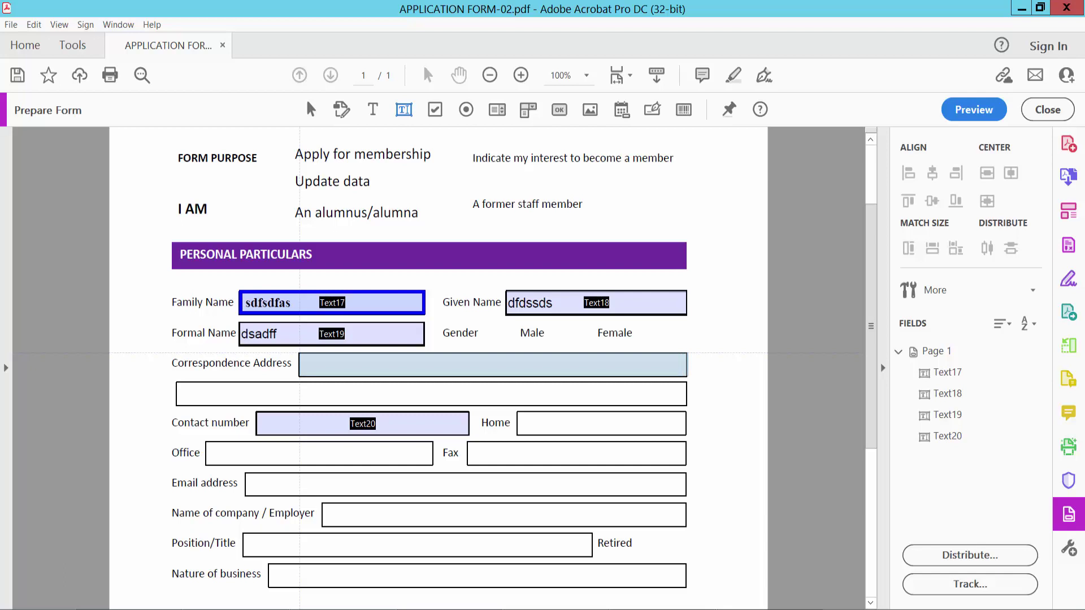
left_click_drag(687, 376, 687, 376)
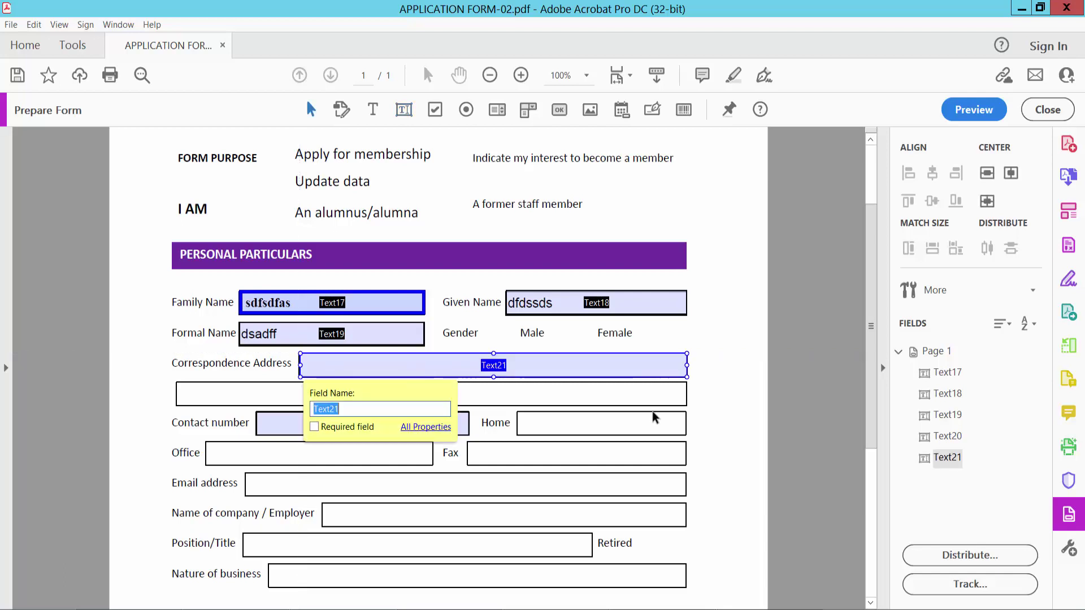
left_click(400, 113)
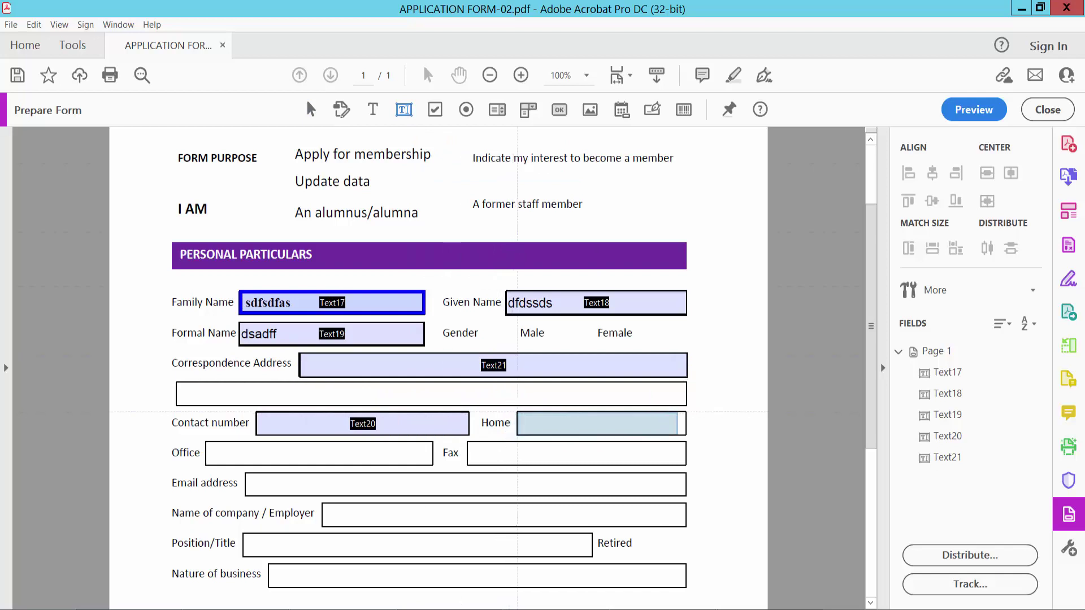
left_click_drag(519, 413, 686, 435)
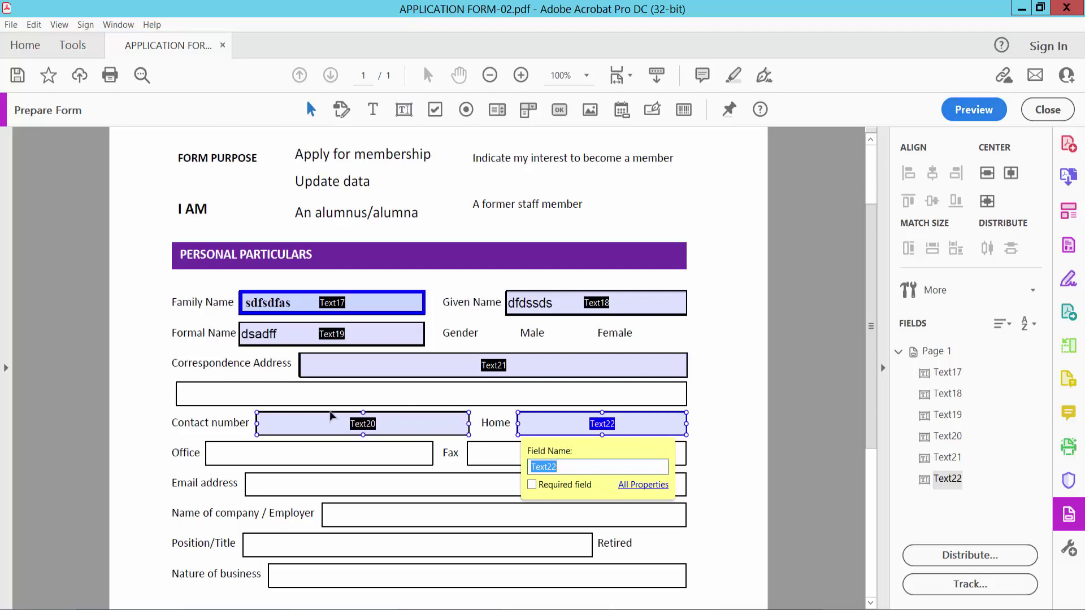
Step: Set the Contact number field's format category to Number with 0 decimal places
right_click(331, 425)
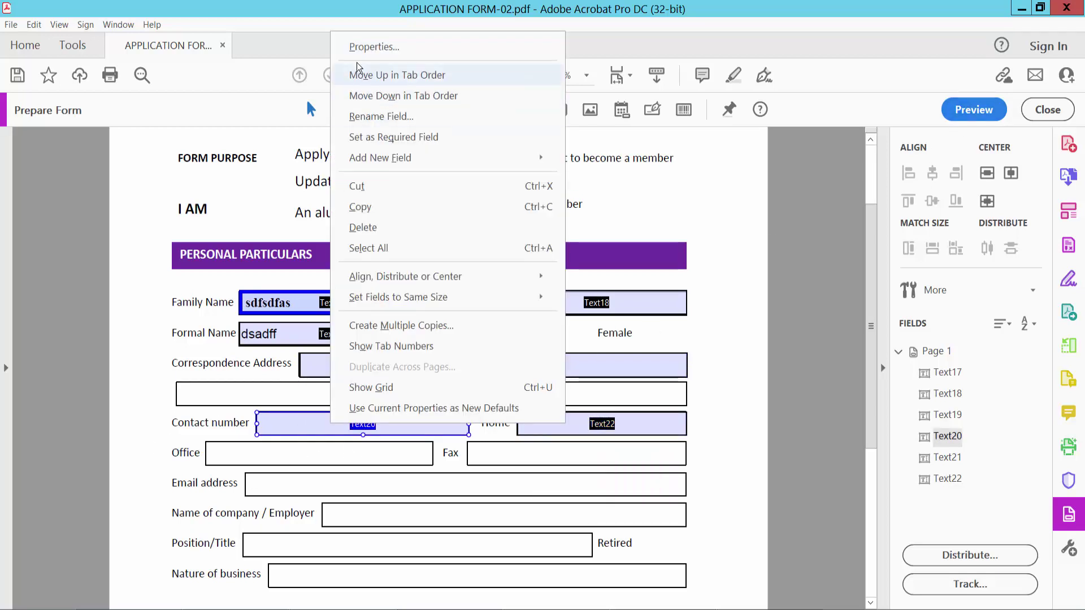
left_click(362, 45)
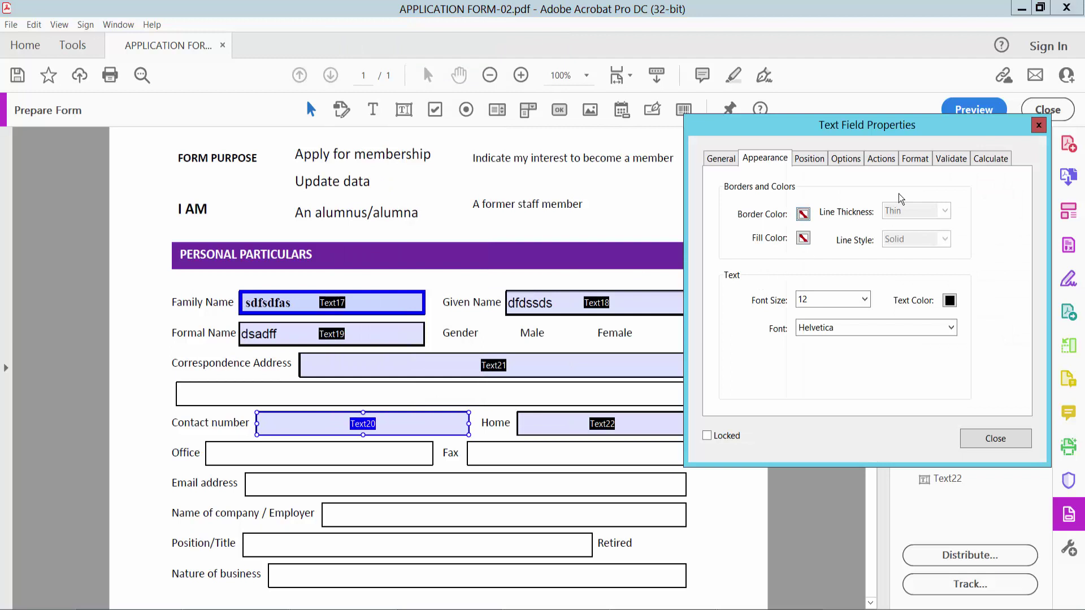
left_click(915, 158)
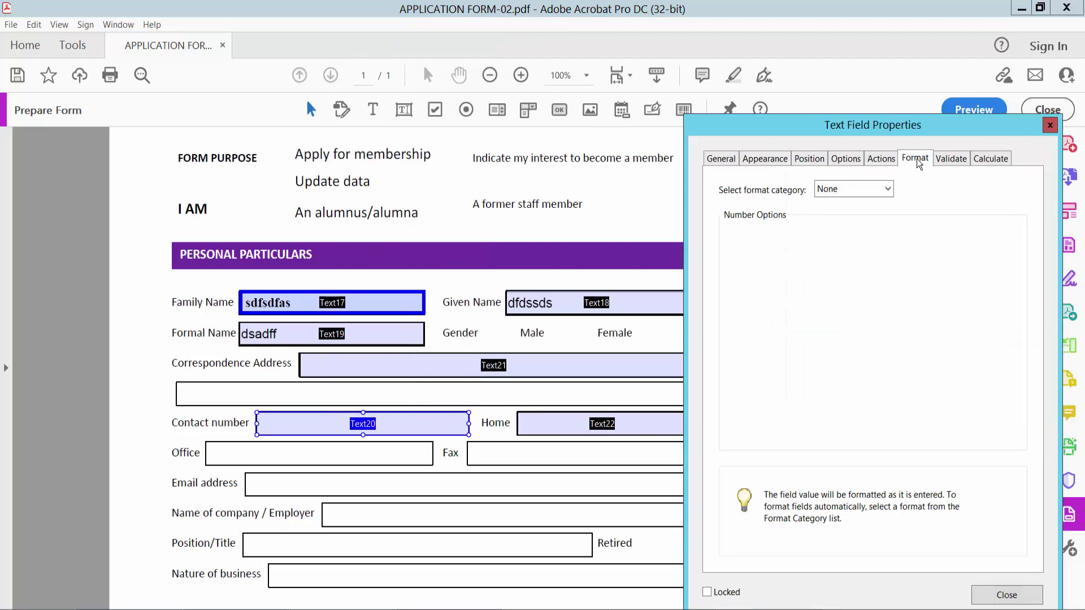
left_click(888, 192)
left_click(831, 216)
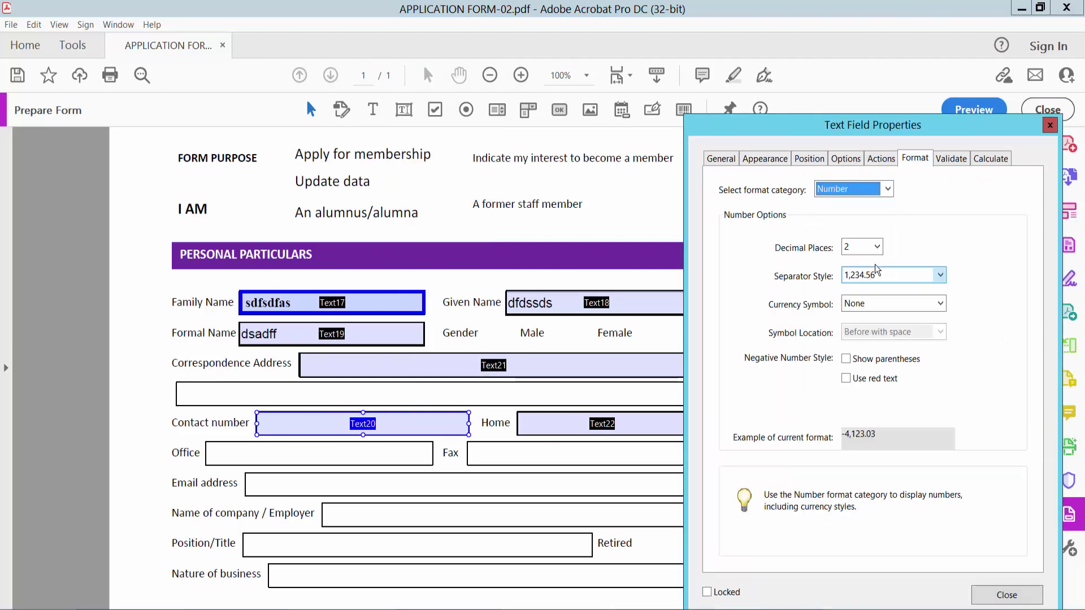
left_click(876, 247)
left_click(848, 263)
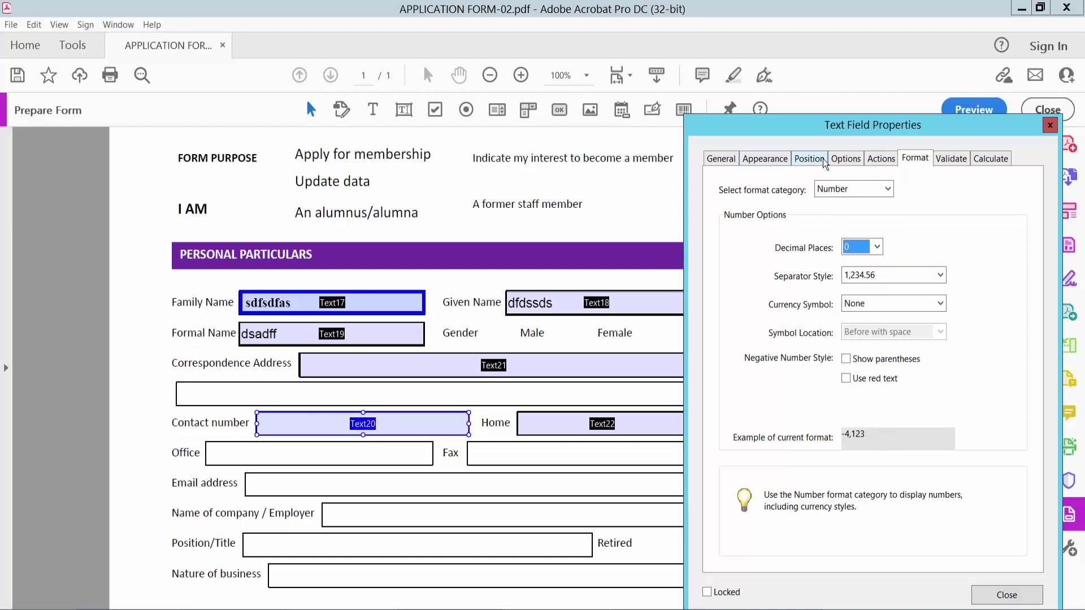
Step: Set the Contact number field's text alignment to Center and close its properties
left_click(846, 159)
left_click(821, 188)
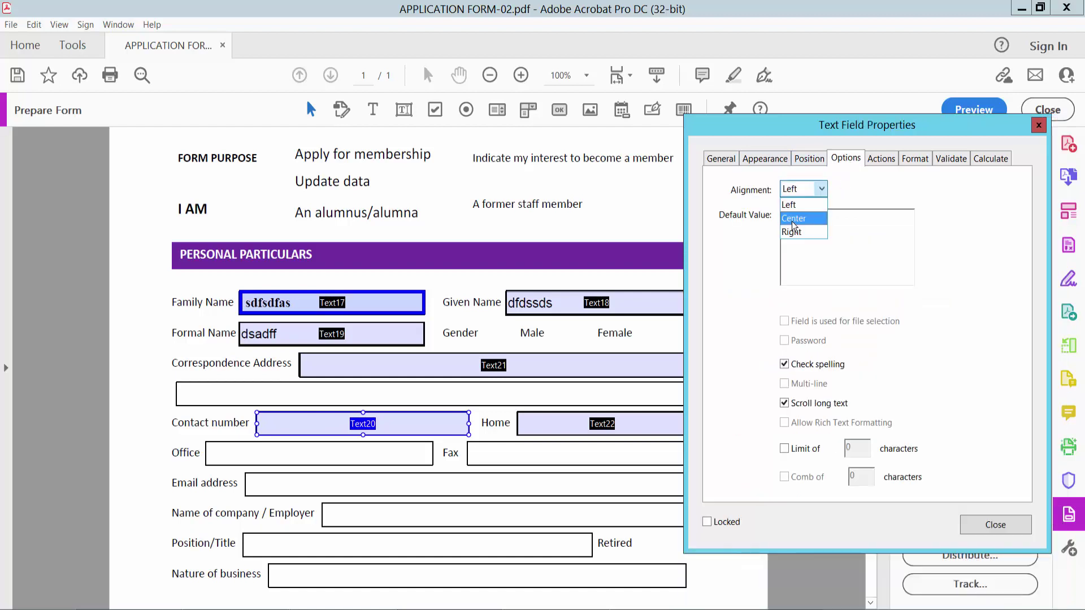
left_click(792, 220)
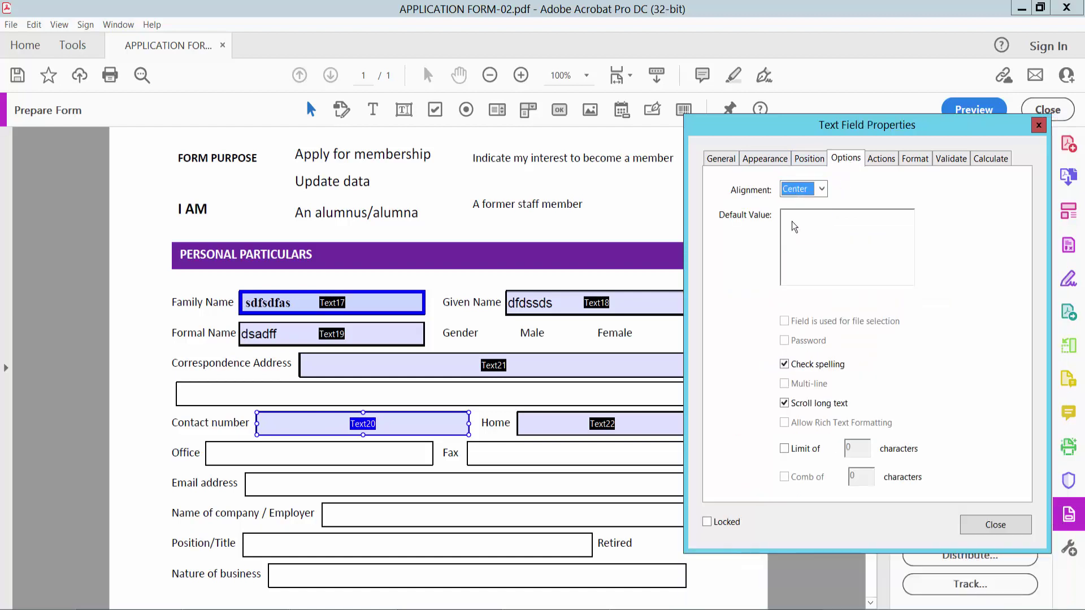
left_click(992, 525)
Step: Preview the form, fill in the Contact number field with a phone number, and return to editing
left_click(974, 109)
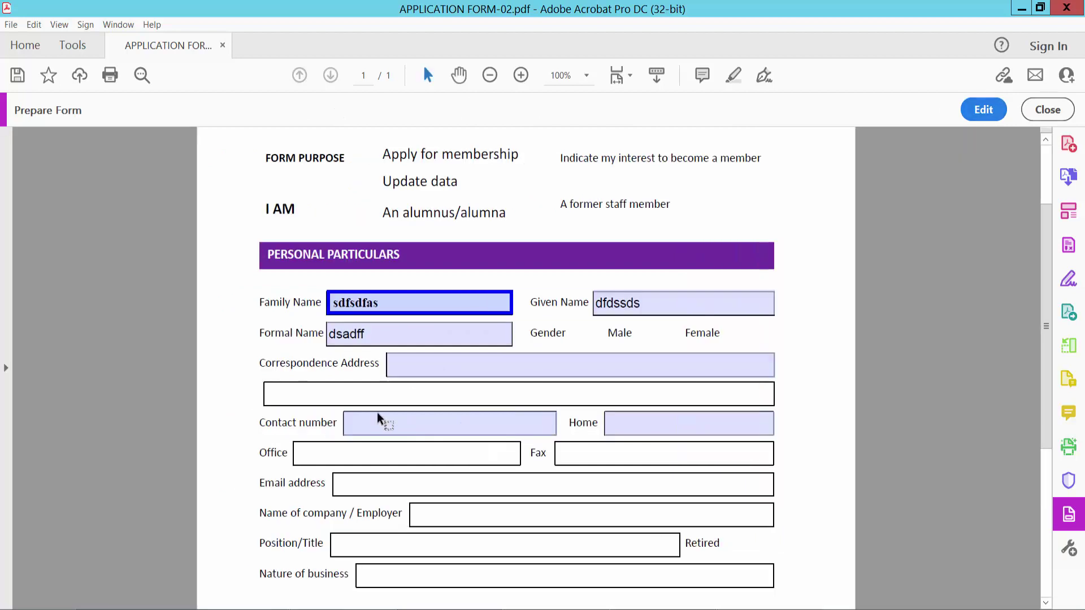
left_click(420, 422)
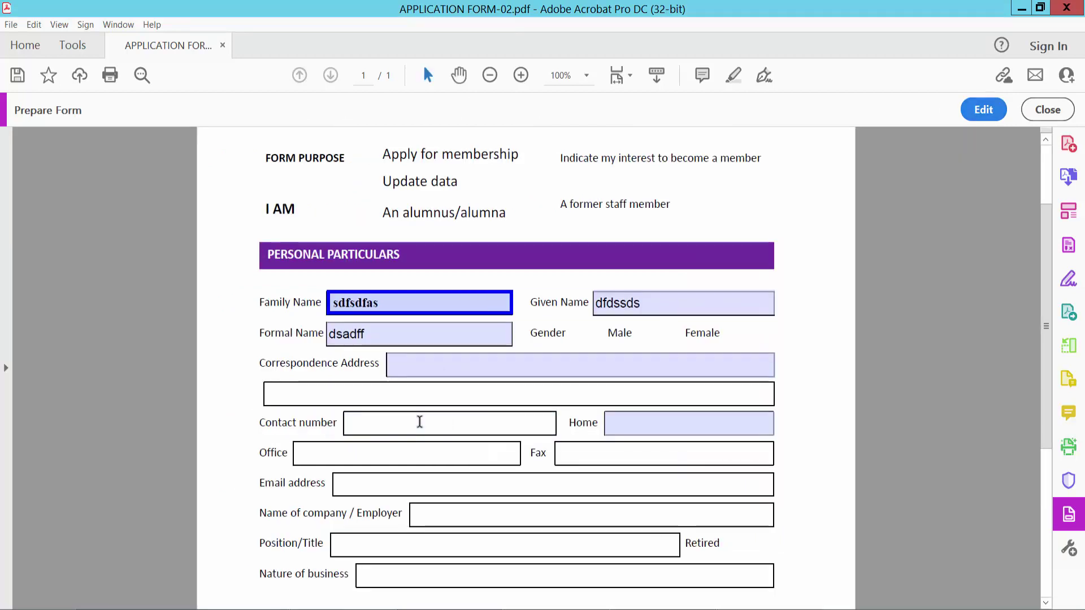
type("26485544")
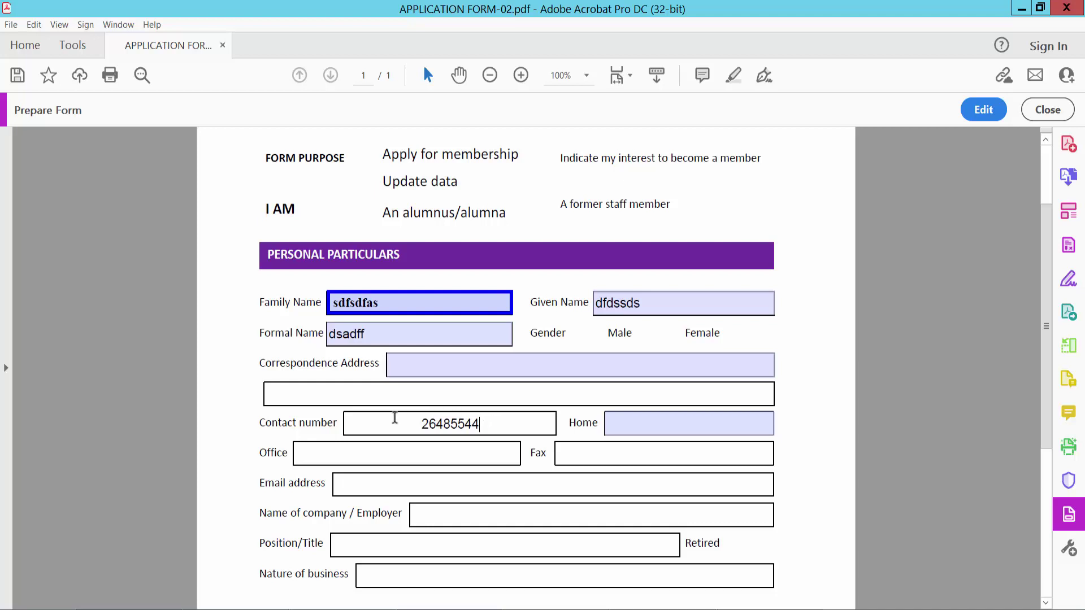
scroll(547, 385, "down", 2)
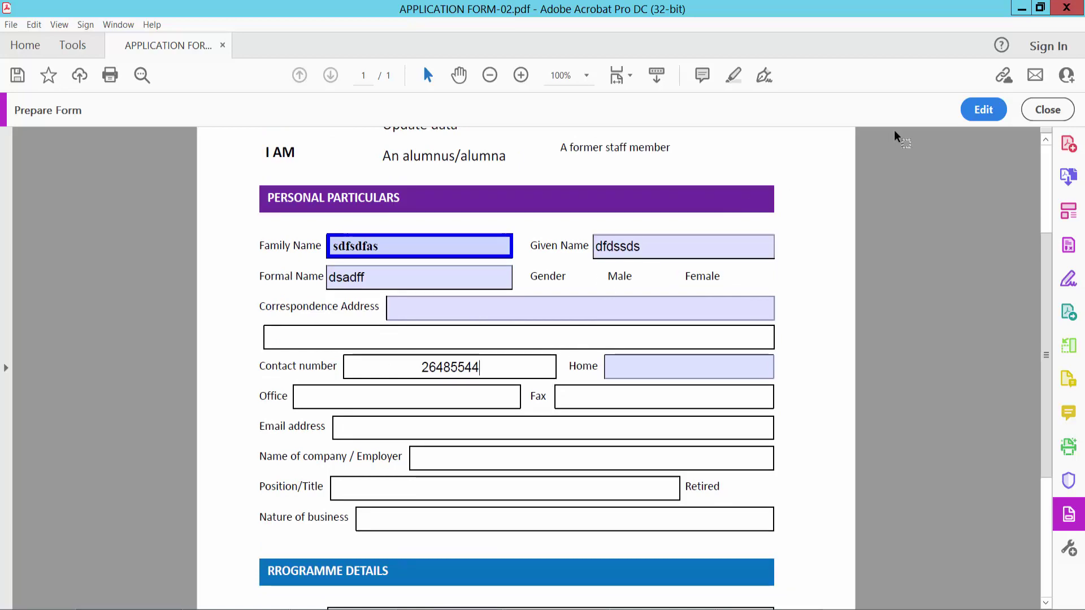
left_click(975, 109)
Step: Add a date field covering the Date box near the end of the form
scroll(593, 275, "down", 5)
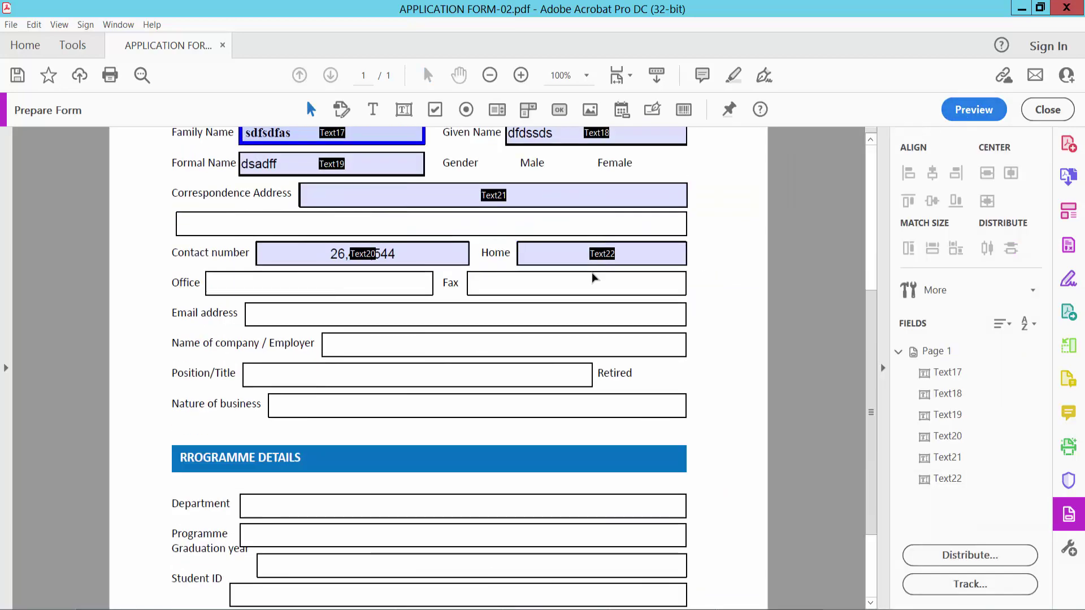
scroll(587, 273, "up", 3)
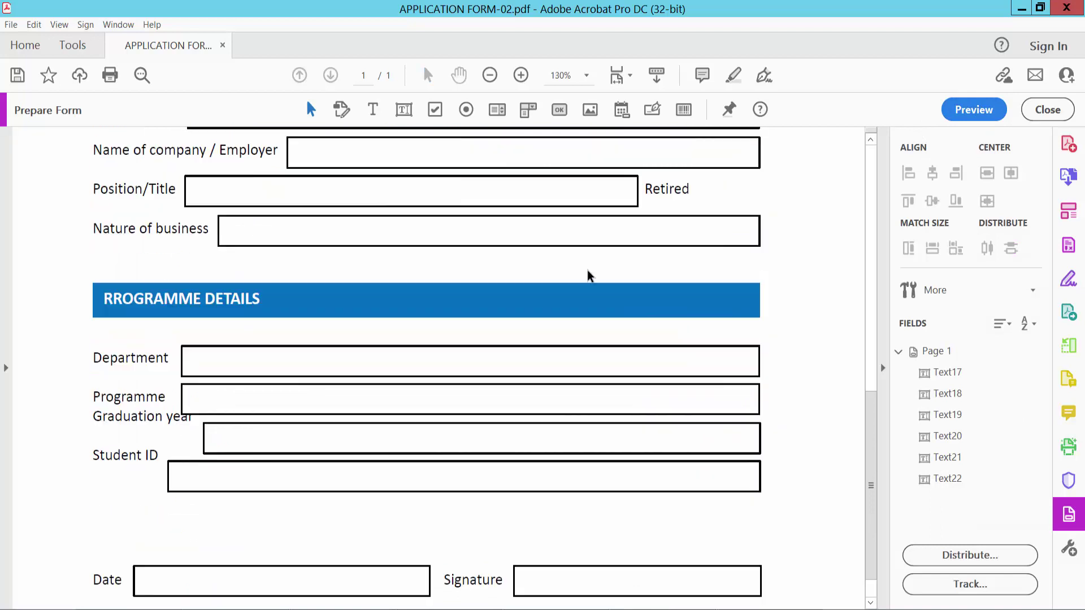
scroll(588, 273, "down", 1)
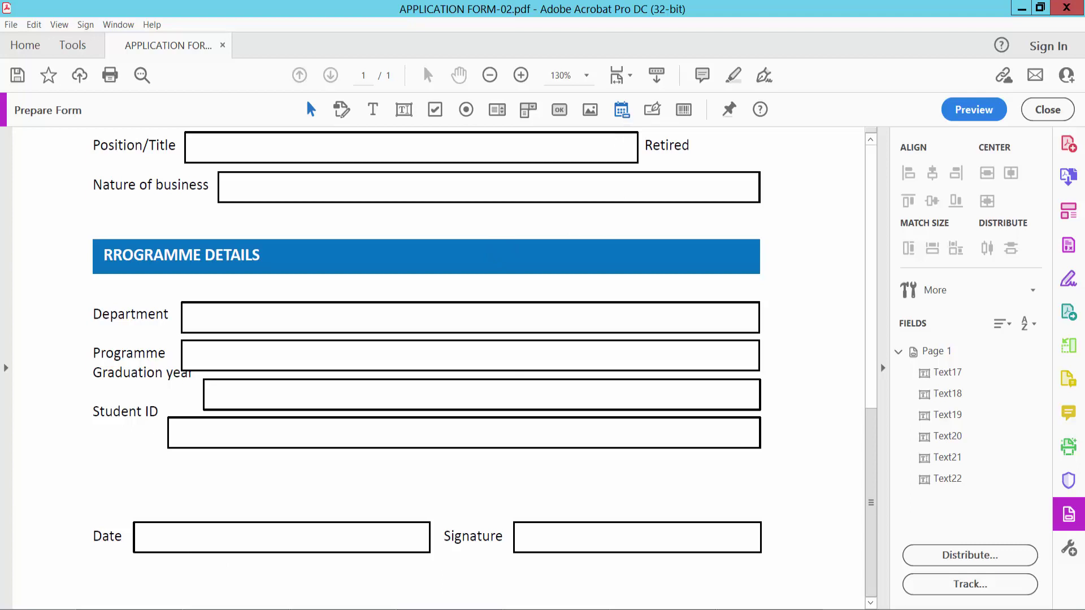
left_click(621, 109)
left_click_drag(134, 523, 429, 552)
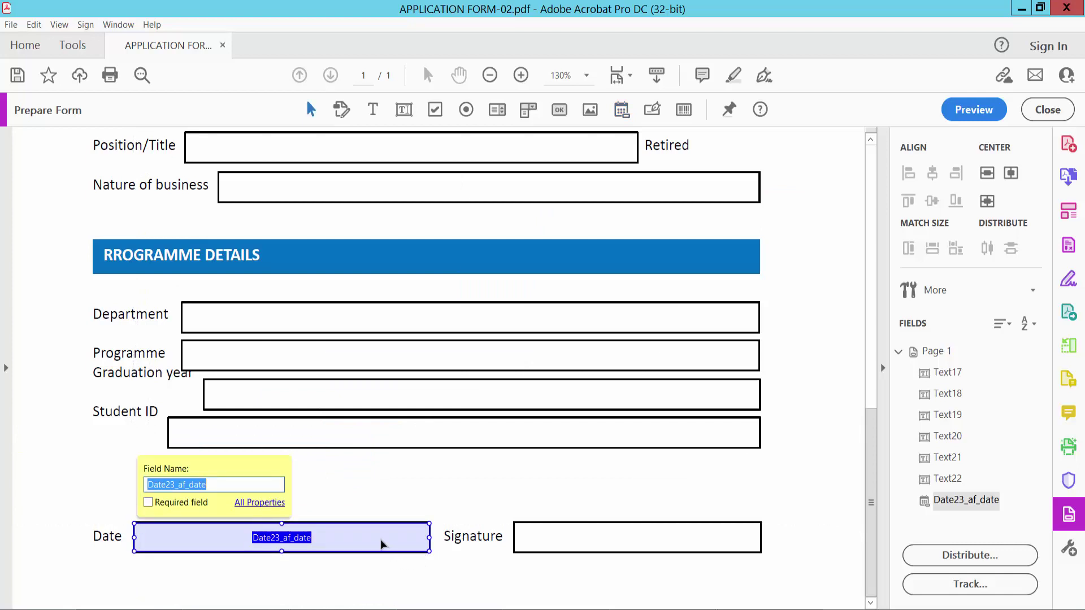
Step: Set the Date field's format to the Date category with the mm/dd/yyyy pattern
right_click(382, 544)
left_click(430, 160)
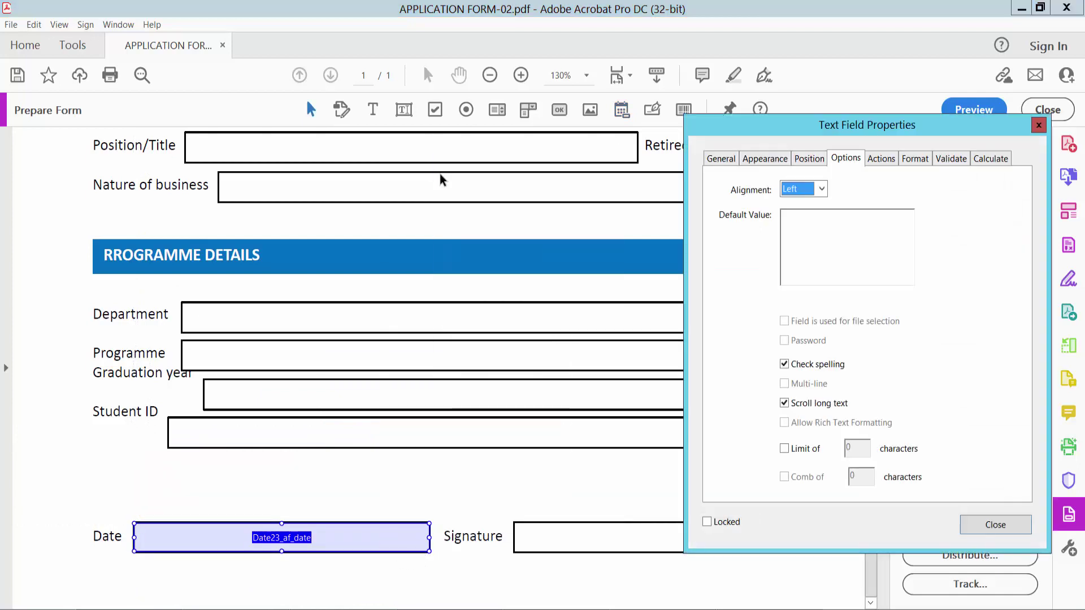
left_click(915, 158)
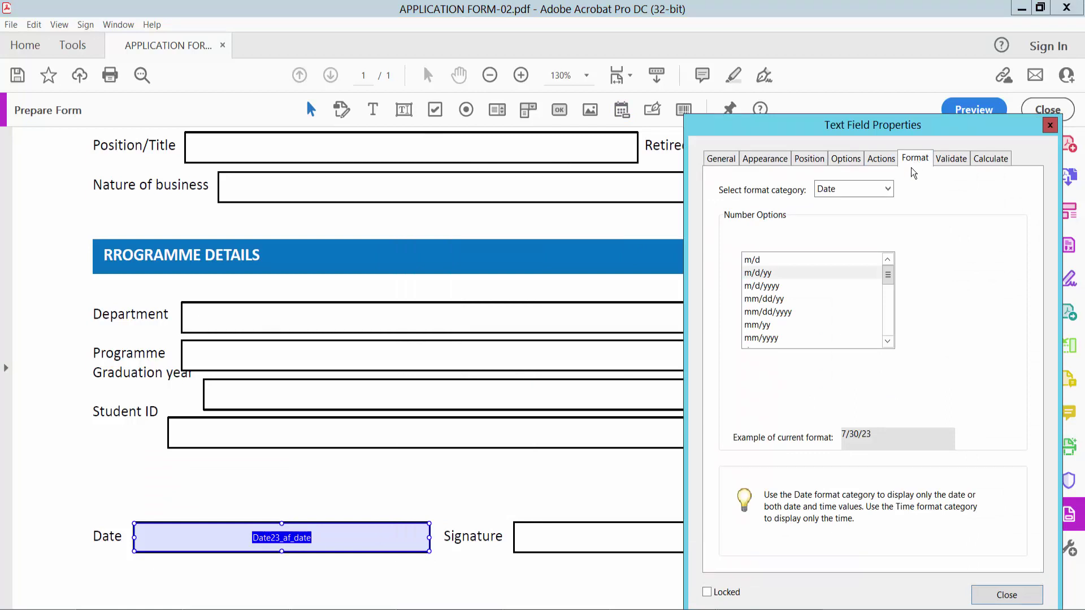
left_click(889, 190)
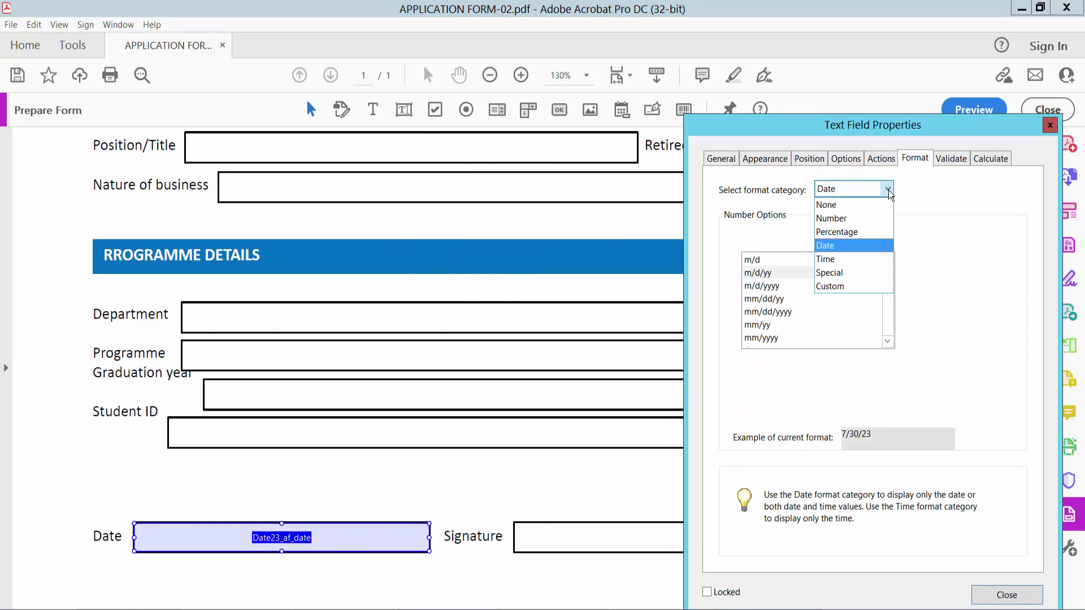
left_click(828, 248)
left_click(774, 313)
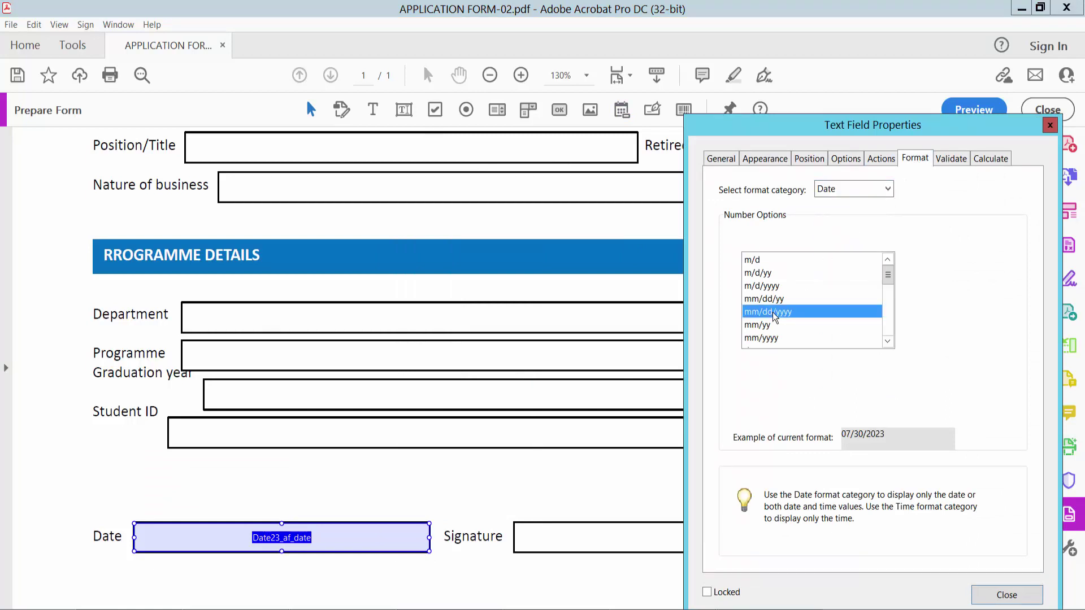
Step: Set the Date field's text alignment to Center and close its properties
left_click(846, 159)
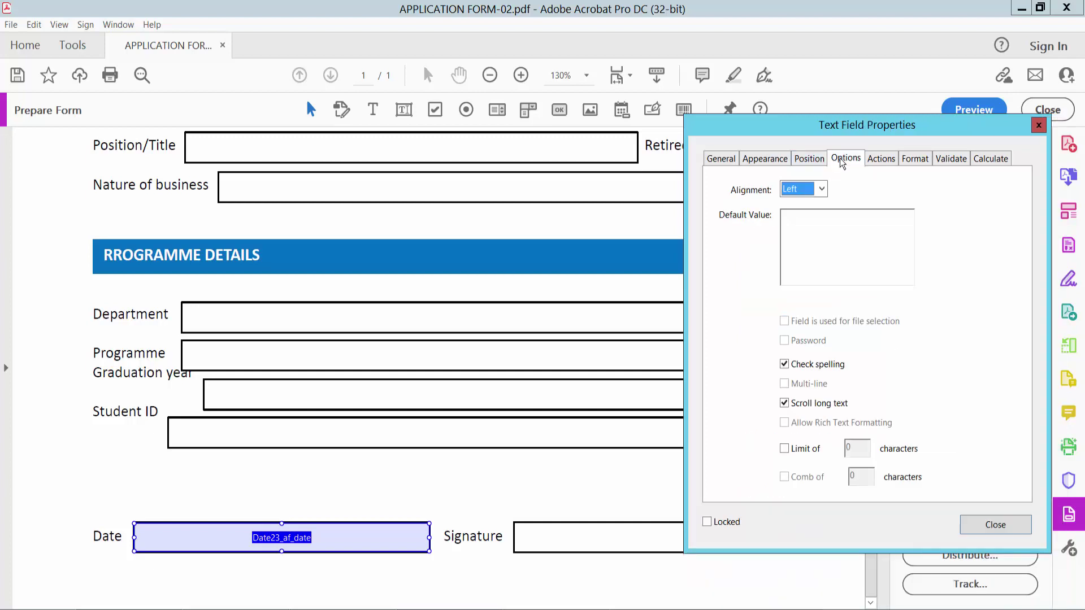
left_click(821, 189)
left_click(803, 219)
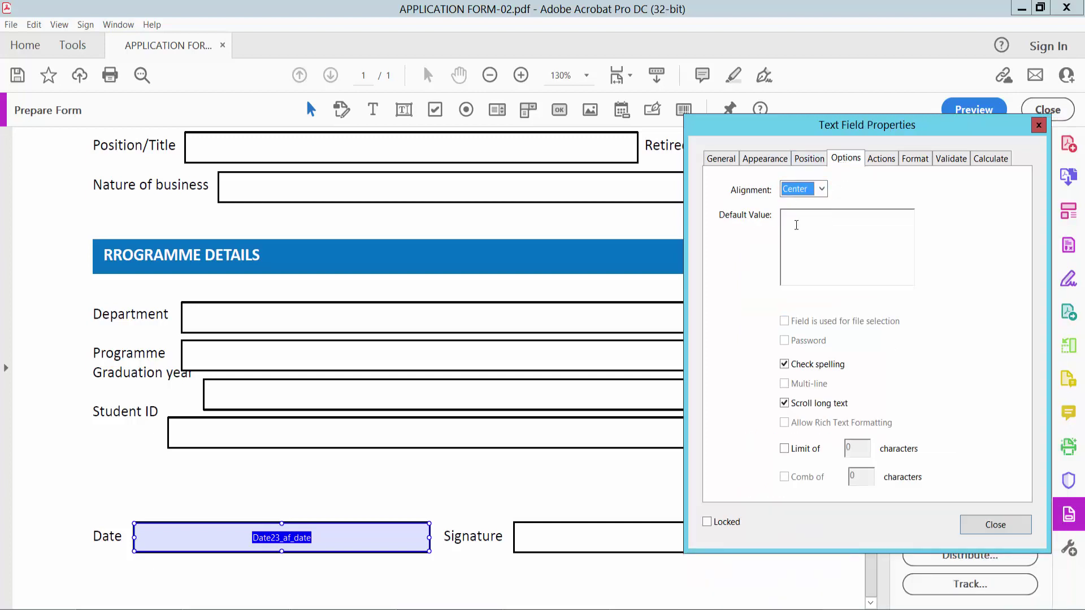
left_click(995, 525)
Step: Preview the form, pick the date 07/11/2023 in the Date field's calendar, and return to editing
left_click(973, 109)
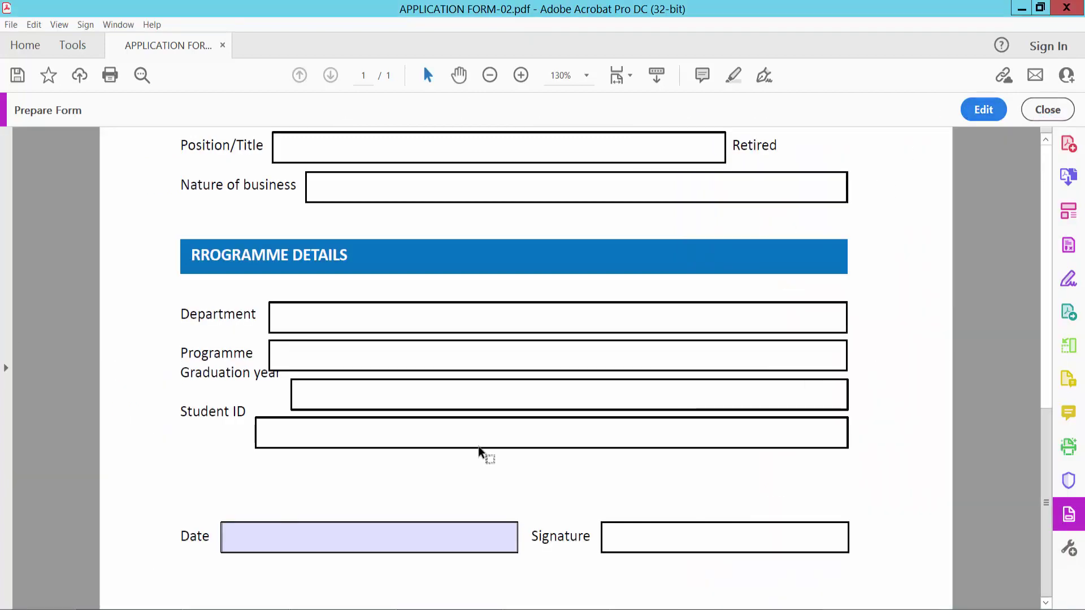
left_click(370, 542)
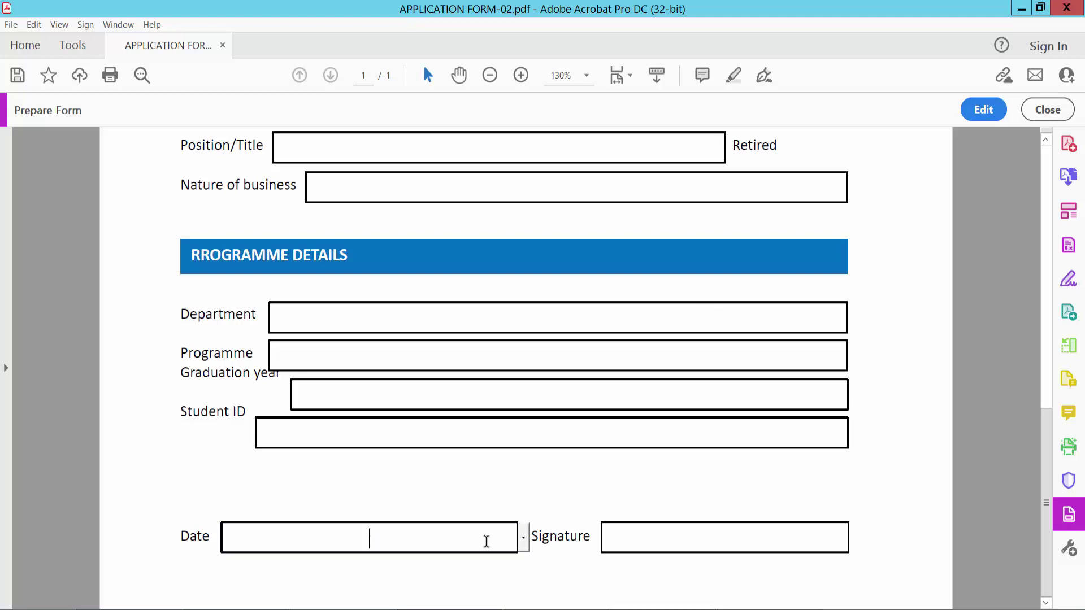
left_click(523, 542)
left_click(424, 554)
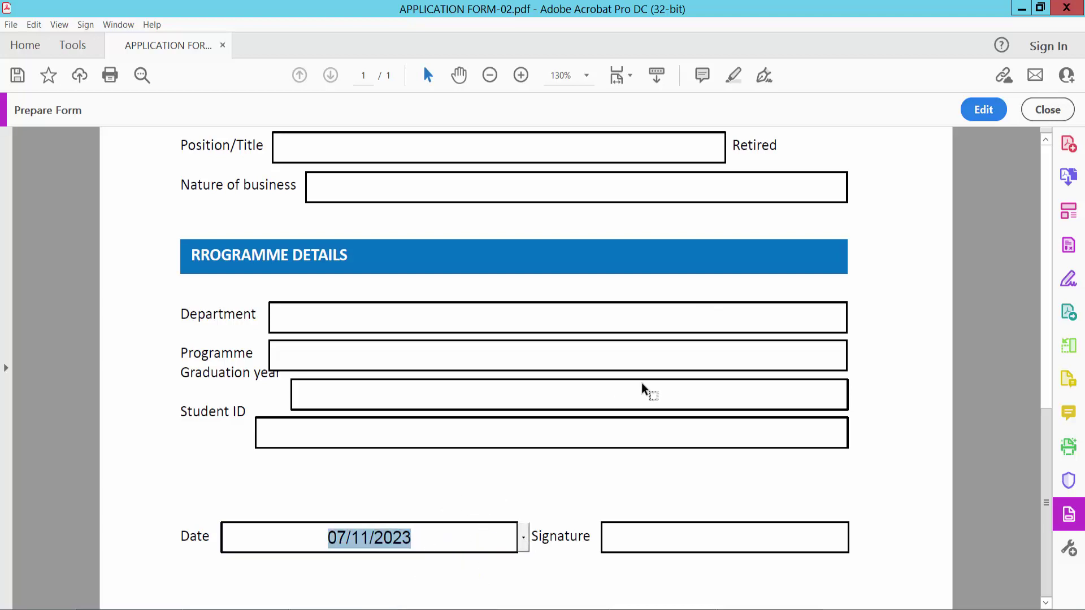
left_click(435, 541)
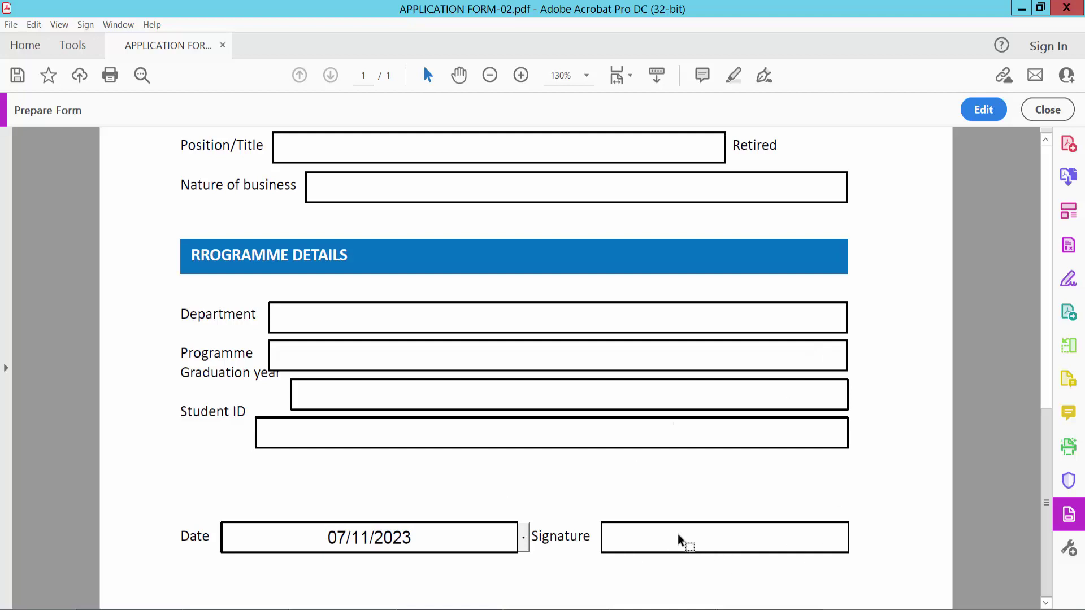
left_click(984, 110)
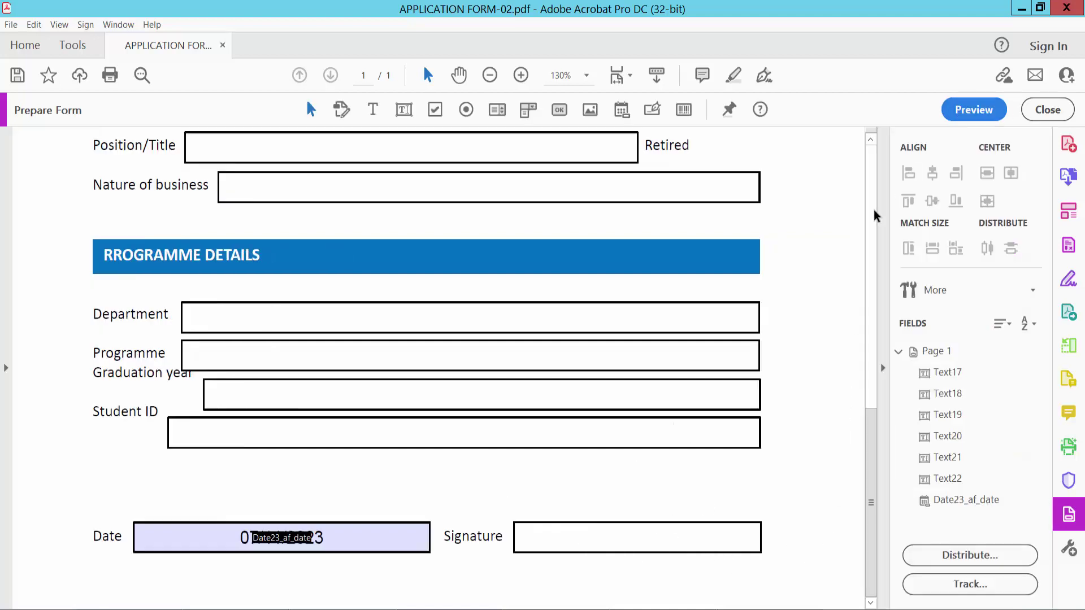
Step: Add a digital signature field covering the Signature box, and test it in preview, cancelling the digital ID signing dialog
left_click(652, 110)
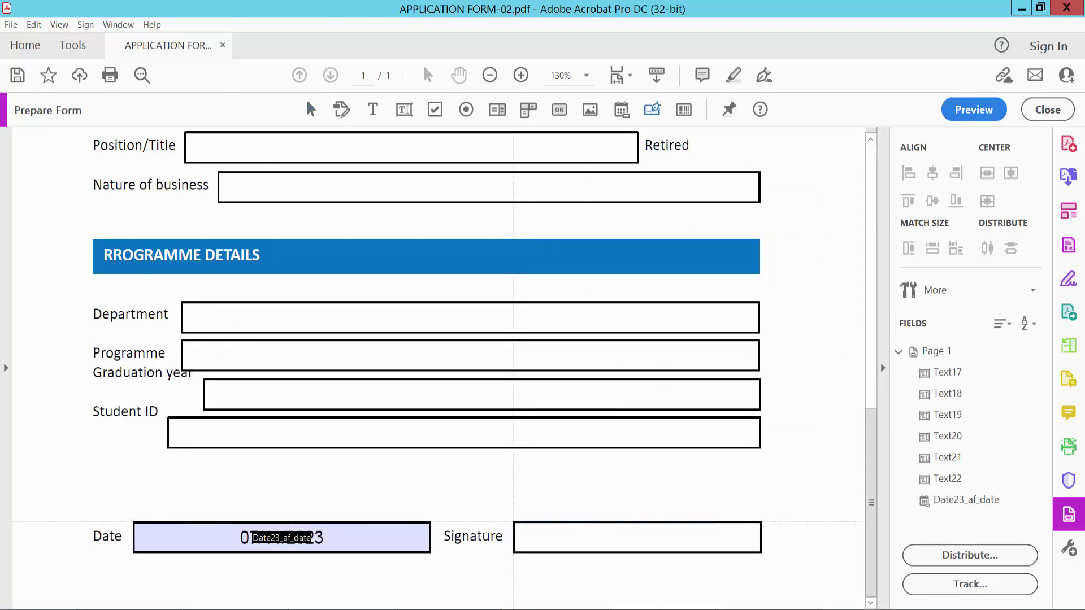
mouse_move(514, 522)
left_mouse_down()
mouse_move(750, 541)
mouse_move(762, 552)
left_mouse_up()
left_click(983, 110)
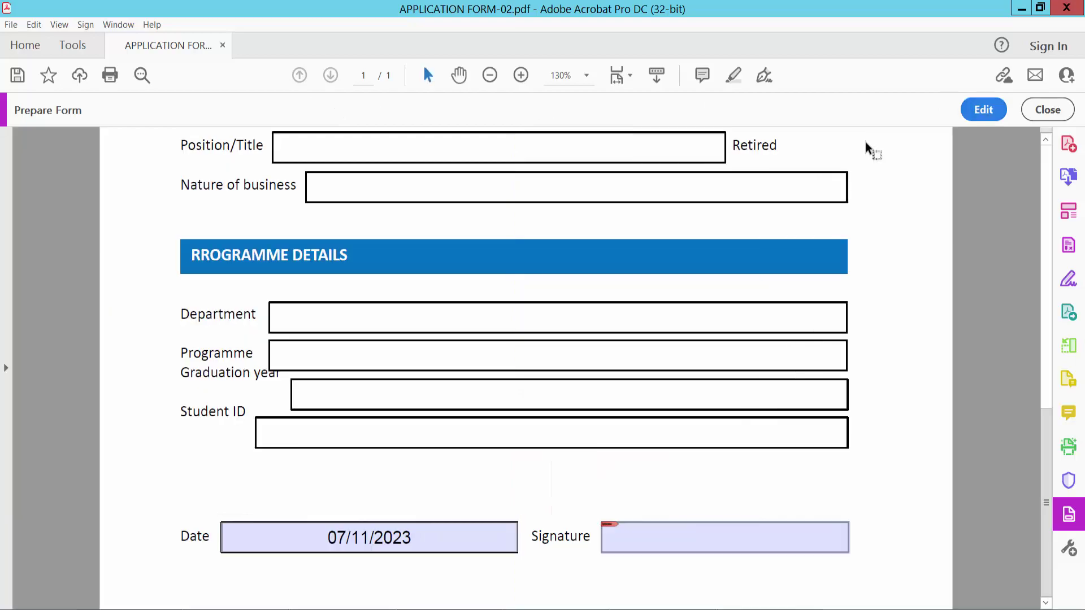
left_click(664, 541)
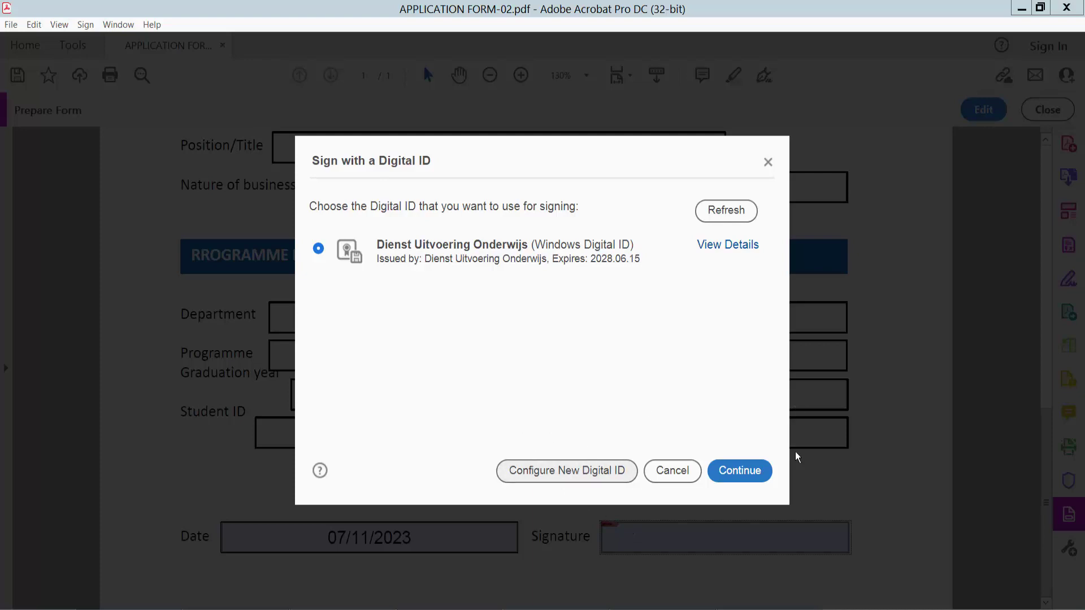
left_click(673, 471)
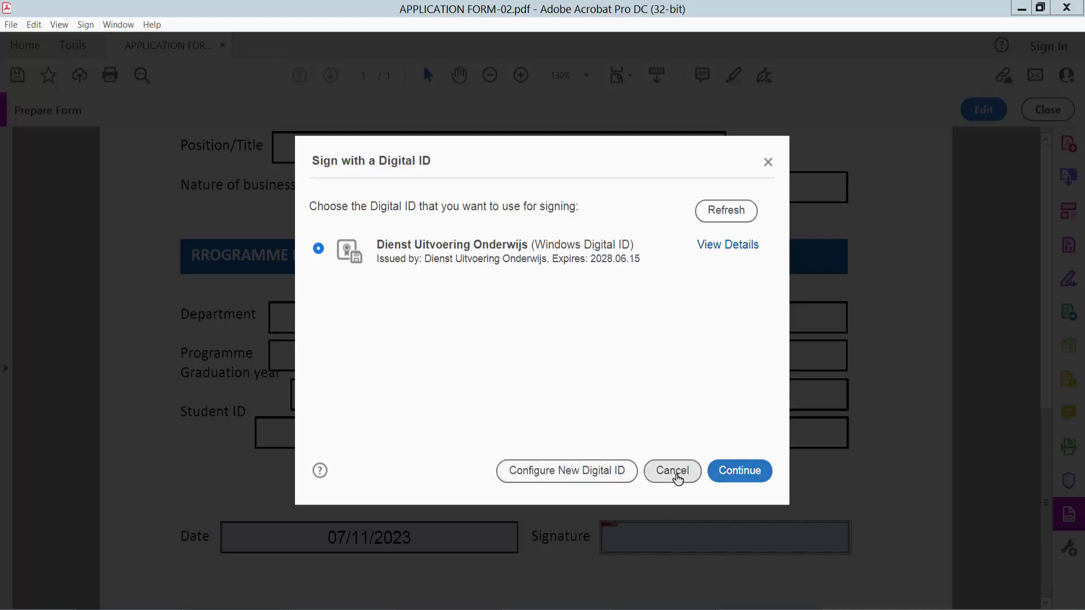
Step: Return to form editing and add a check box before each of the Male and Female labels in the Gender row
scroll(514, 380, "up", 5)
scroll(514, 381, "up", 5)
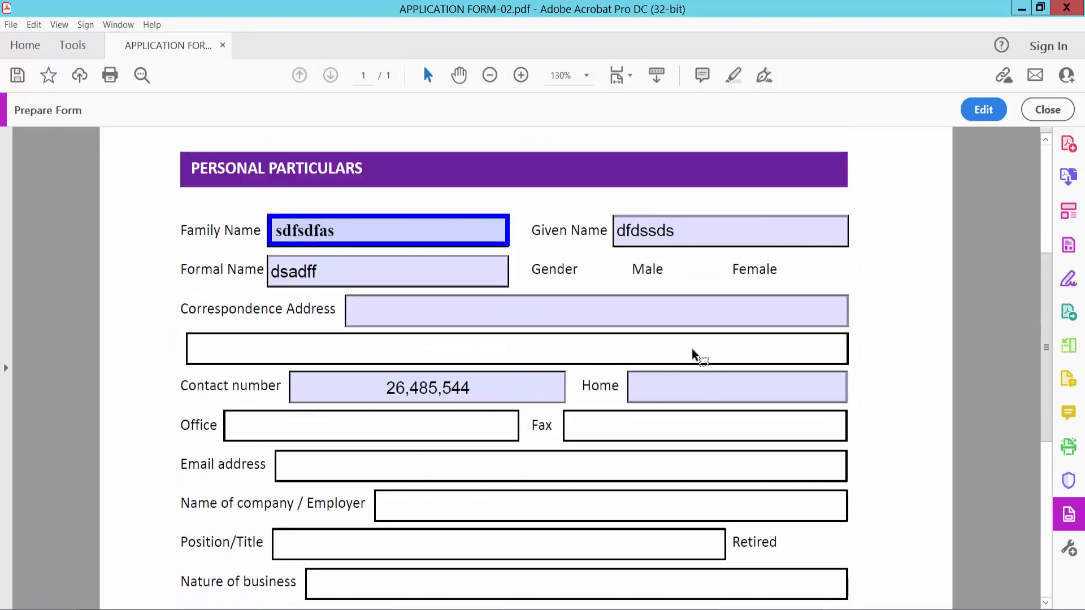
scroll(706, 356, "up", 3)
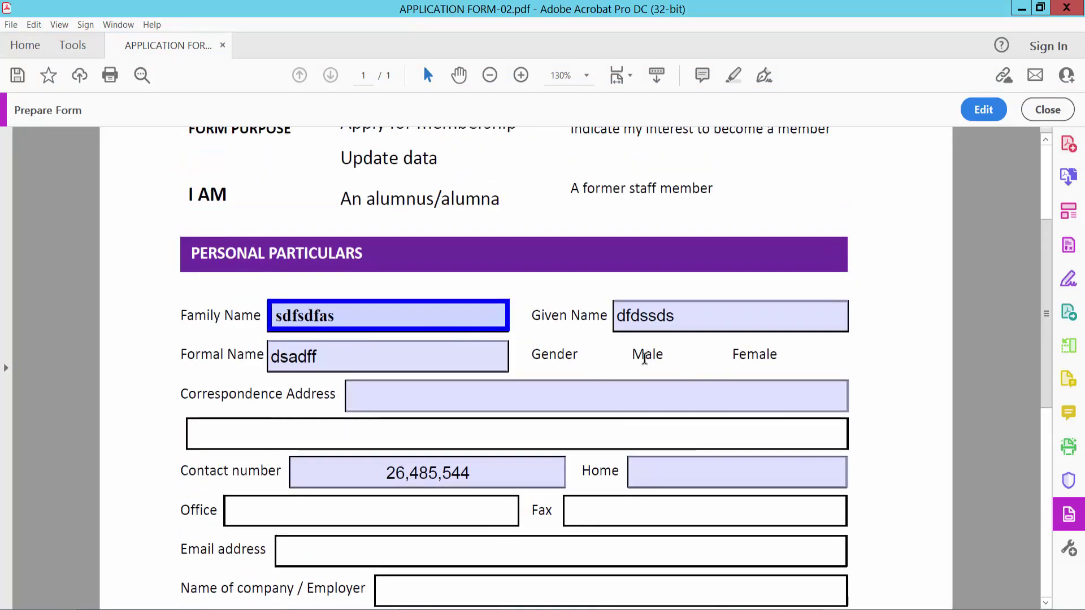
left_click(982, 108)
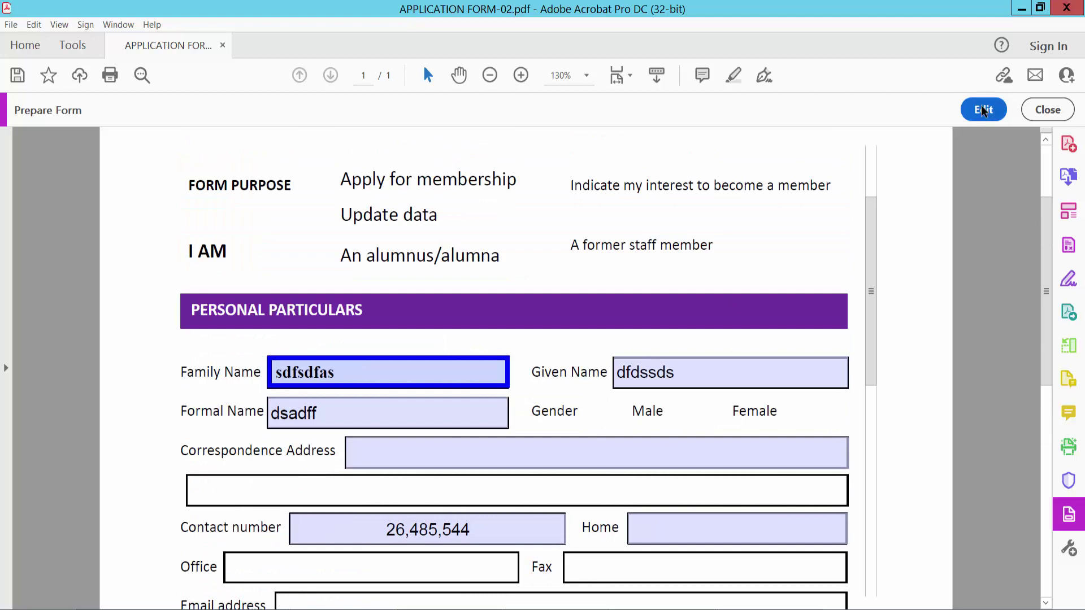
left_click(435, 109)
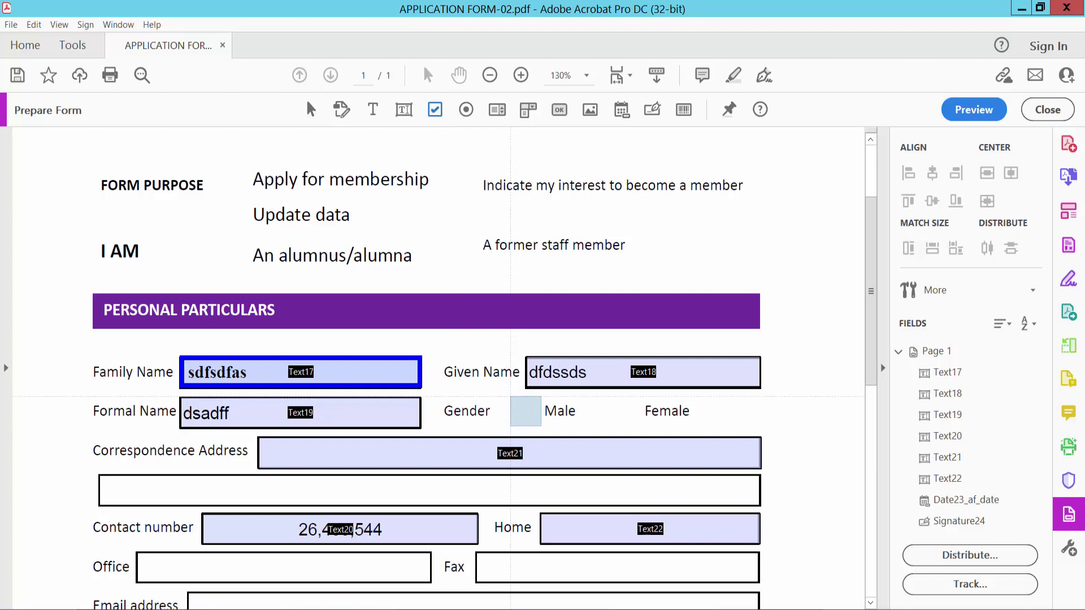
left_click(526, 411)
left_click(435, 111)
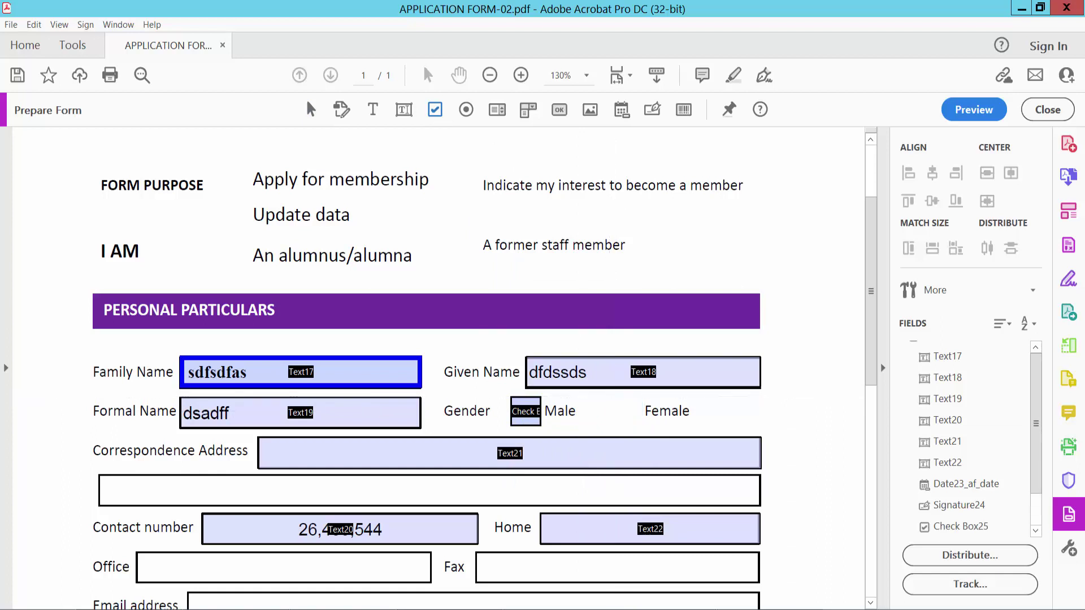
left_click(626, 411)
Step: Try centering the Male check box vertically on the page, and undo the move
left_click(530, 418)
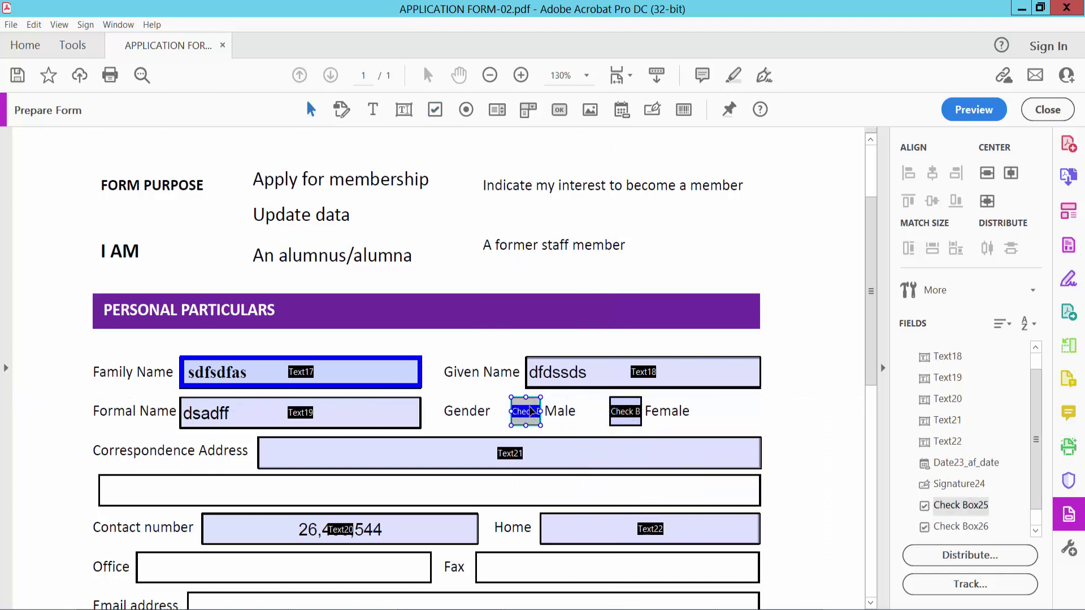
right_click(529, 418)
mouse_move(625, 282)
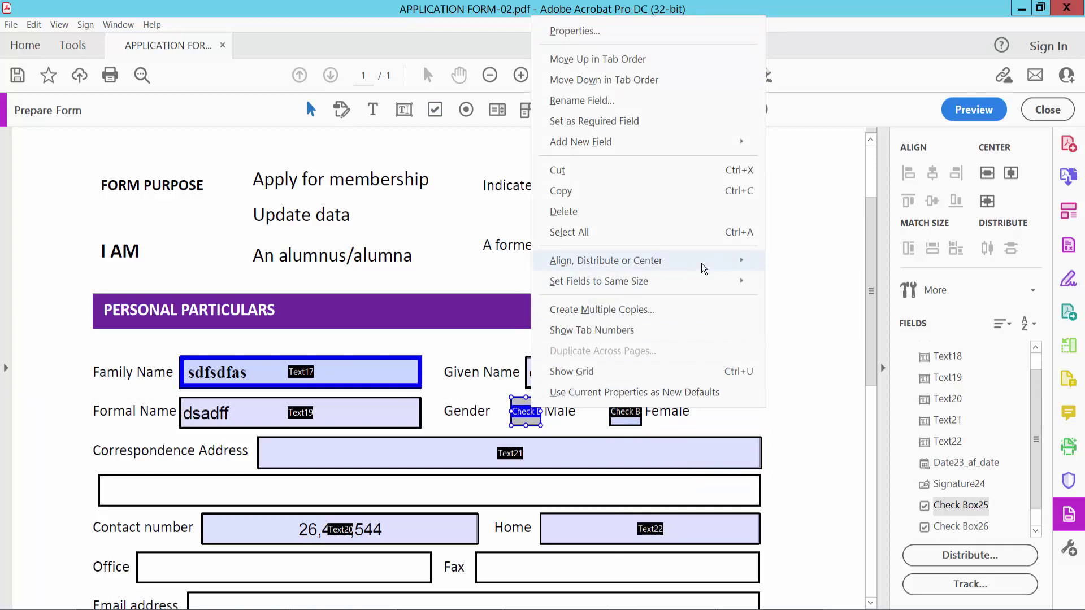
mouse_move(701, 264)
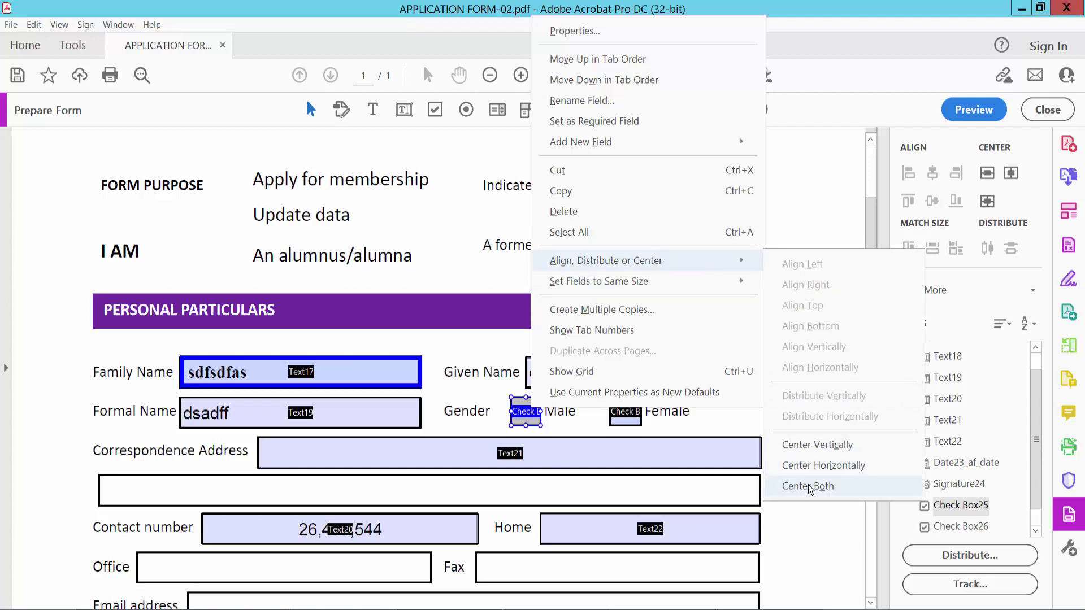
left_click(810, 446)
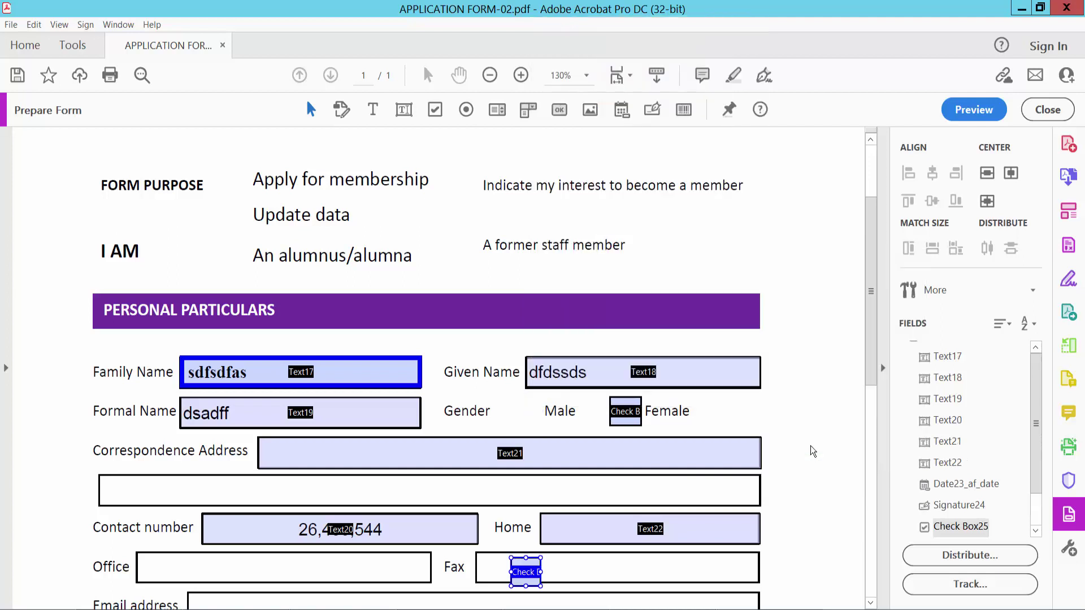
key("ctrl+z")
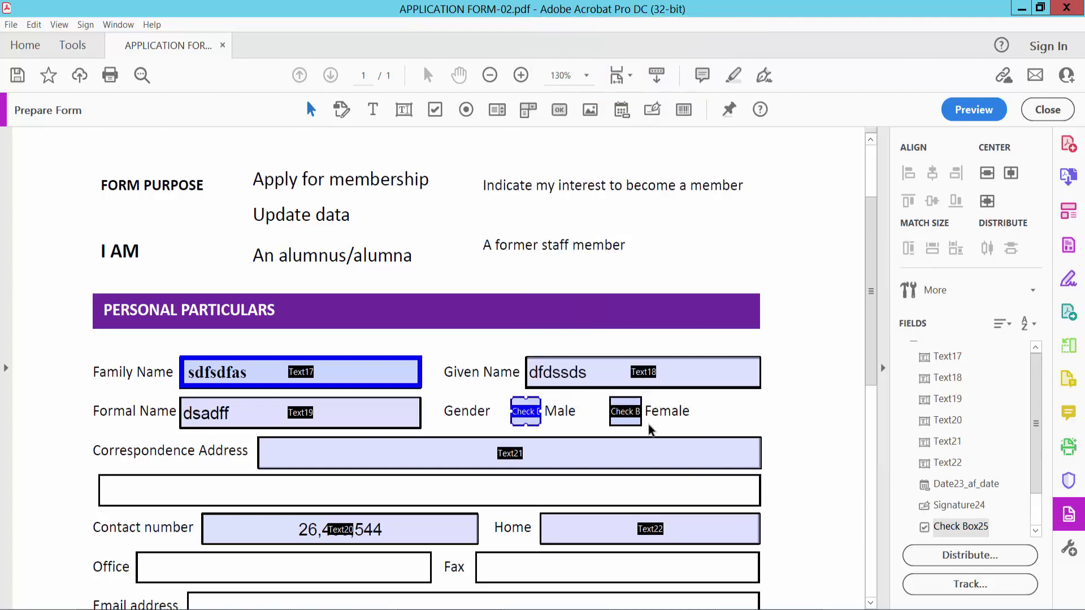
Step: Preview the form and try both Gender check boxes, leaving only Male ticked
left_click(974, 110)
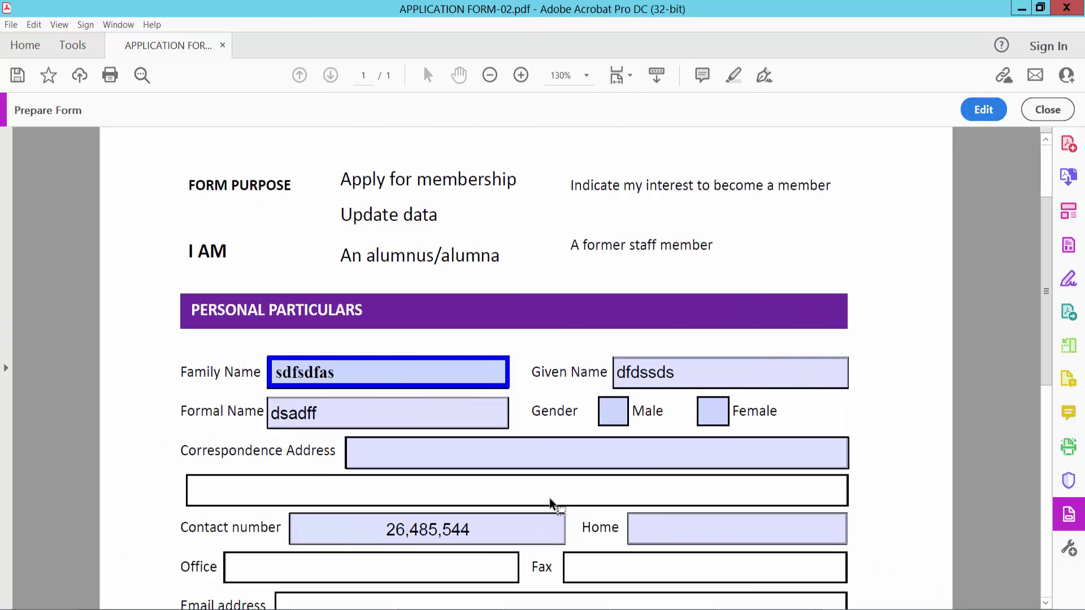
left_click(614, 412)
left_click(717, 417)
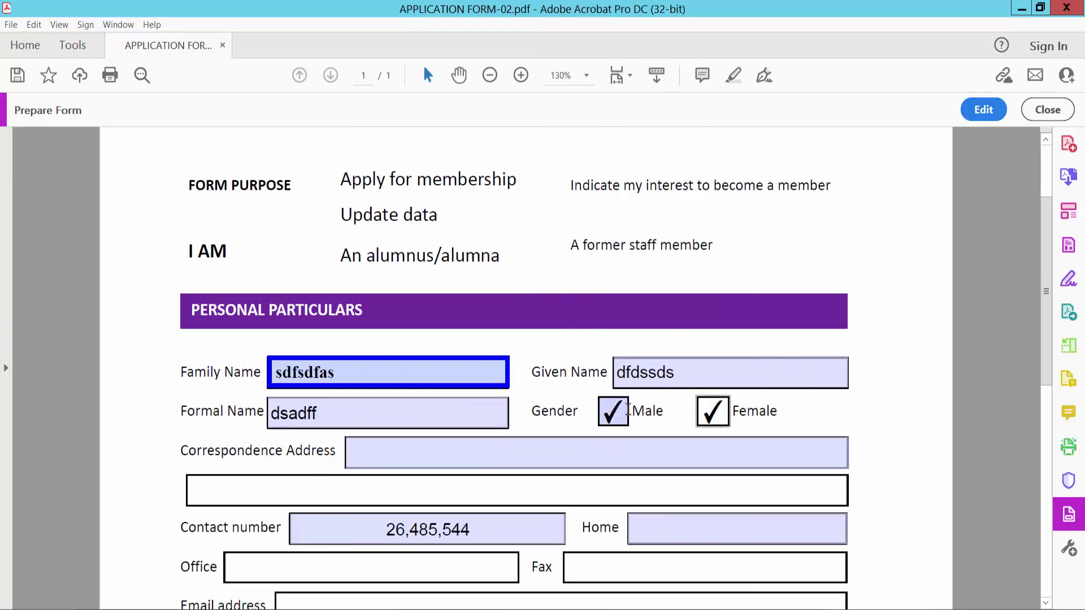
left_click(627, 410)
left_click(722, 421)
left_click(611, 418)
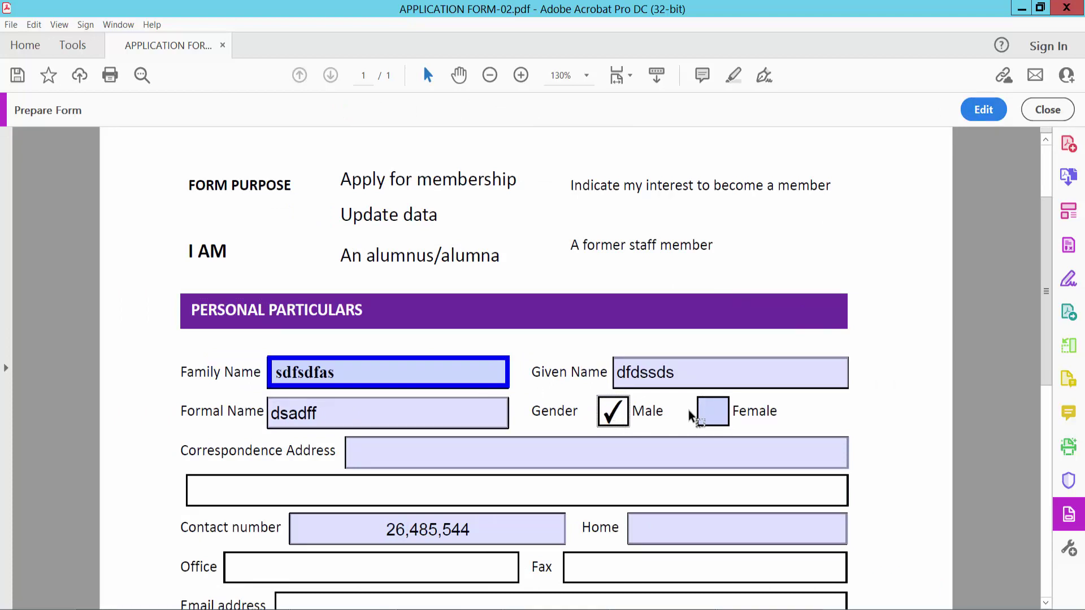
Step: Look over the whole form at 75% zoom and close the Prepare Form tool
scroll(724, 376, "down", 2)
scroll(725, 378, "down", 8)
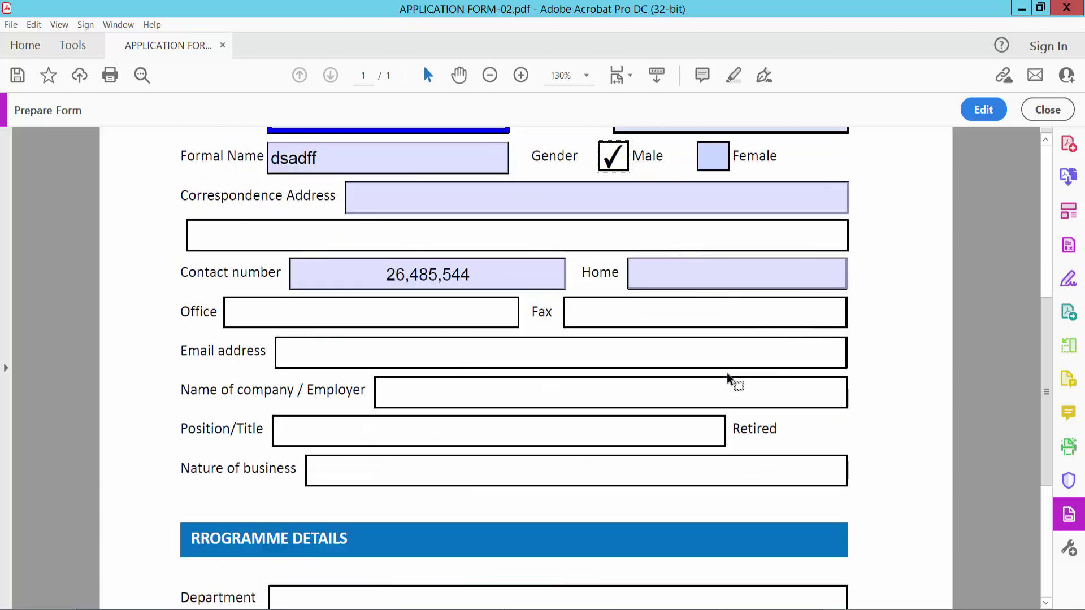
scroll(731, 365, "down", 3)
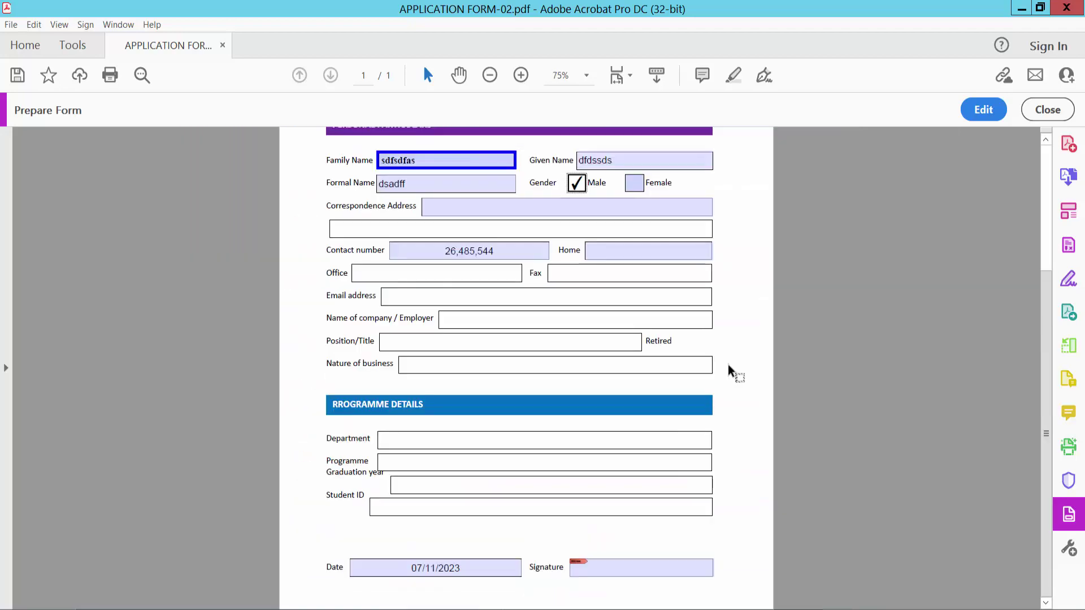
scroll(726, 364, "up", 6)
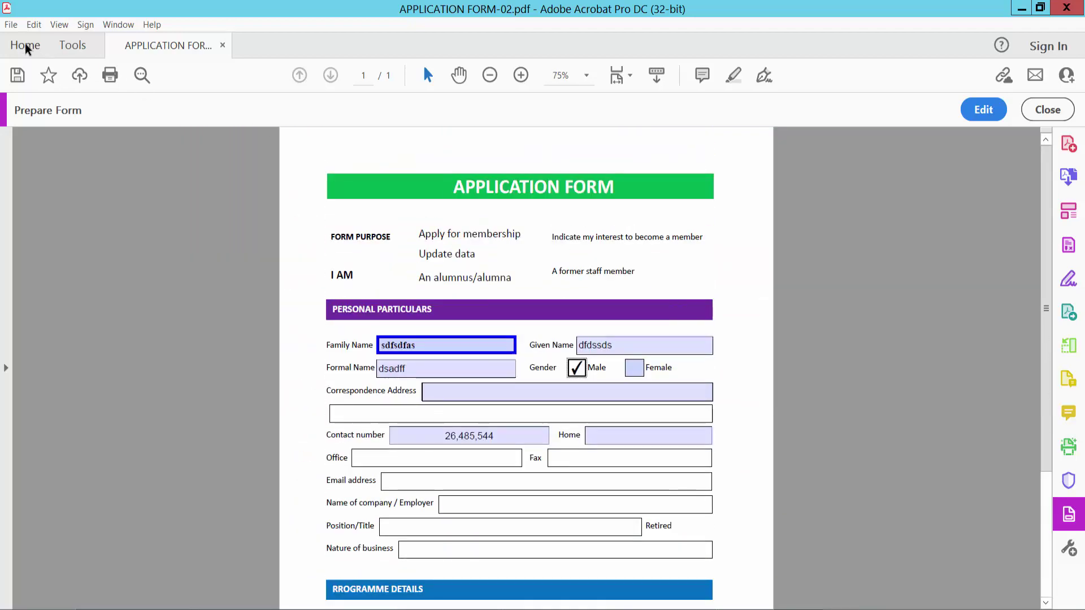
left_click(11, 24)
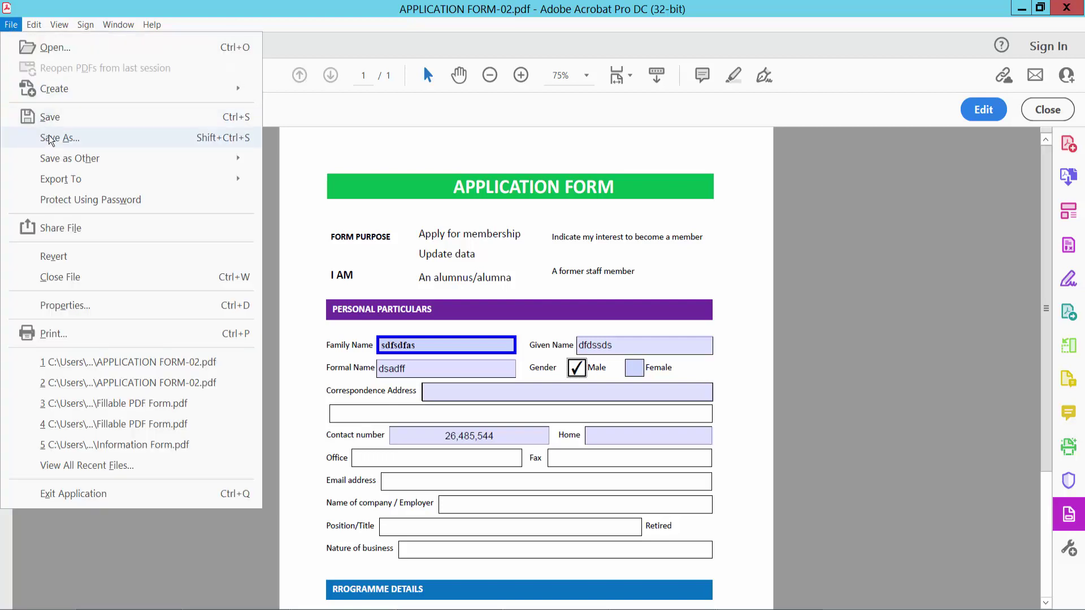
left_click(753, 270)
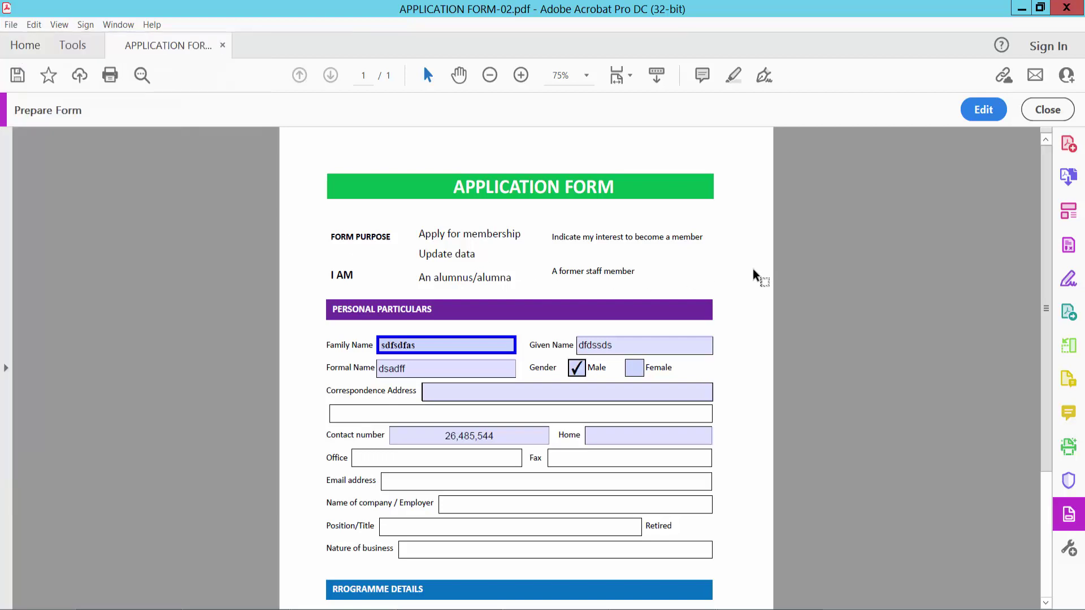
left_click(1039, 111)
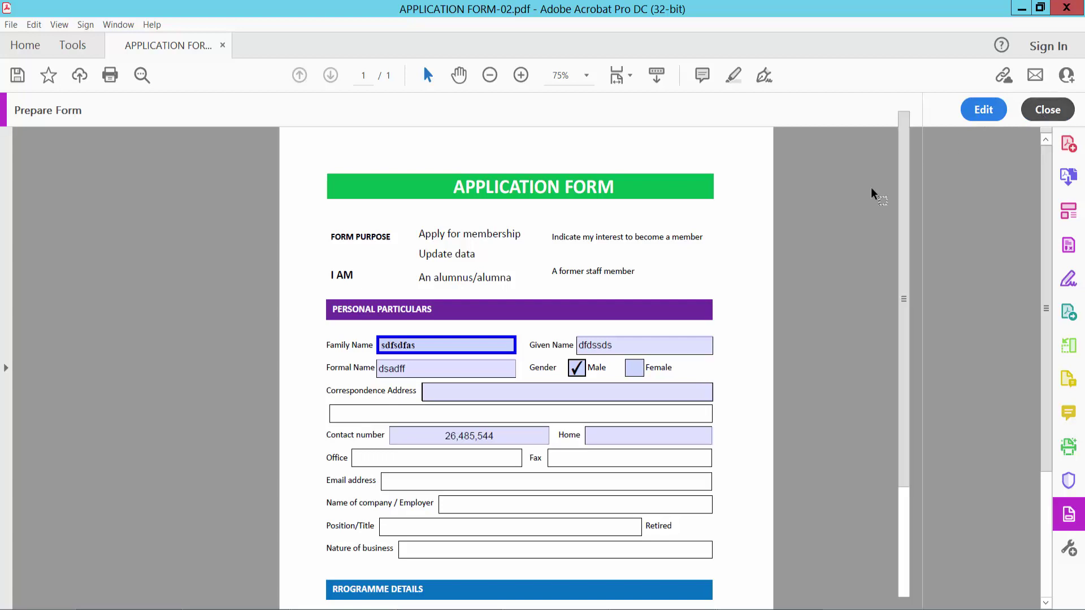
scroll(635, 314, "down", 2)
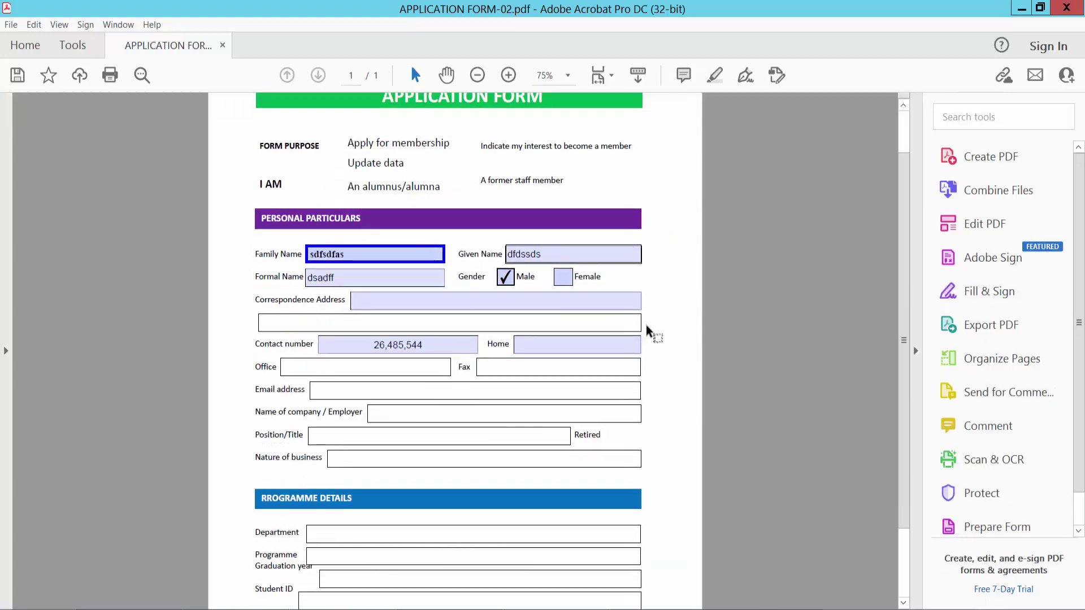